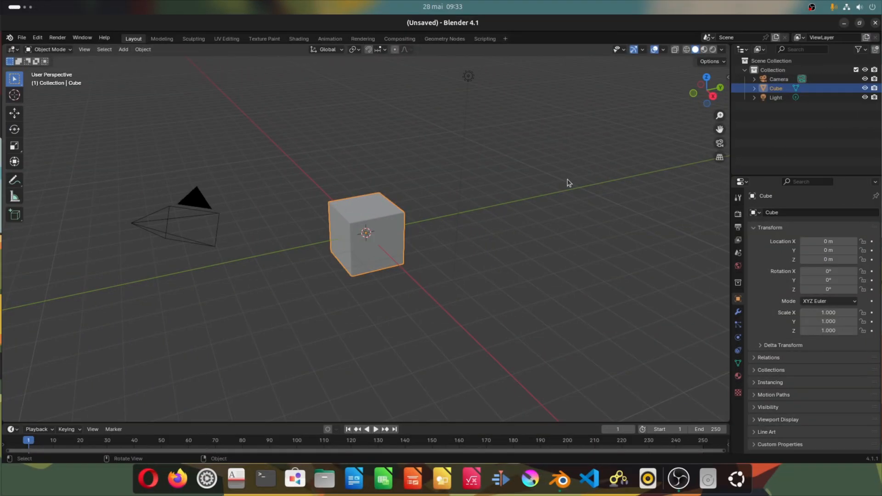
# - Delete the light and, in top view, add a screenshot from the Captures d'écran folder as a reference image
pyautogui.press('Delete')
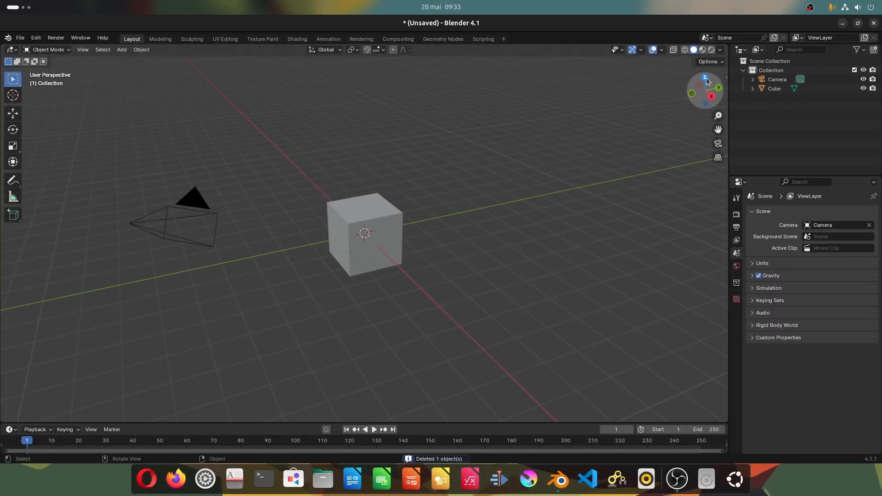
pyautogui.click(707, 78)
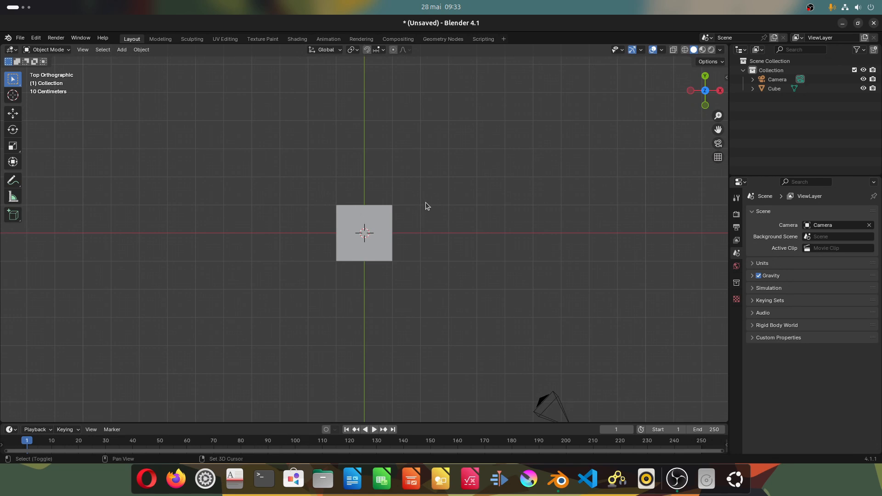
pyautogui.hotkey('shift', 'a')
pyautogui.moveTo(384, 204)
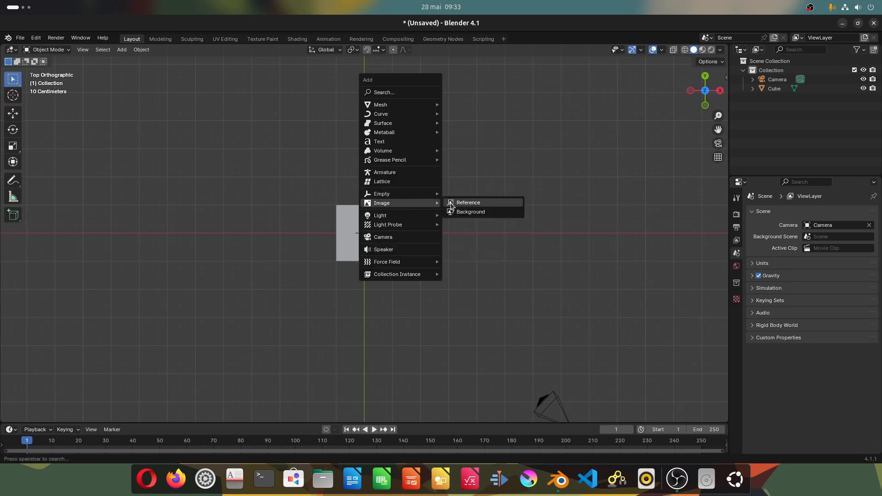
pyautogui.click(458, 203)
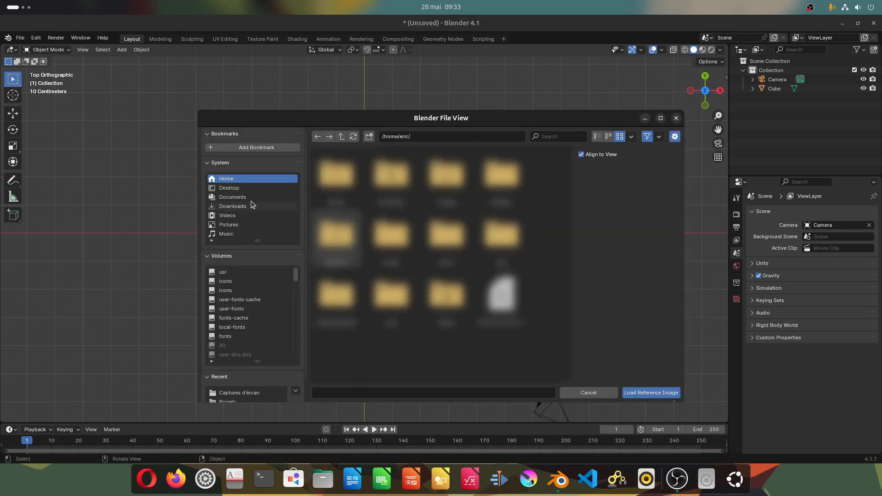
pyautogui.click(237, 224)
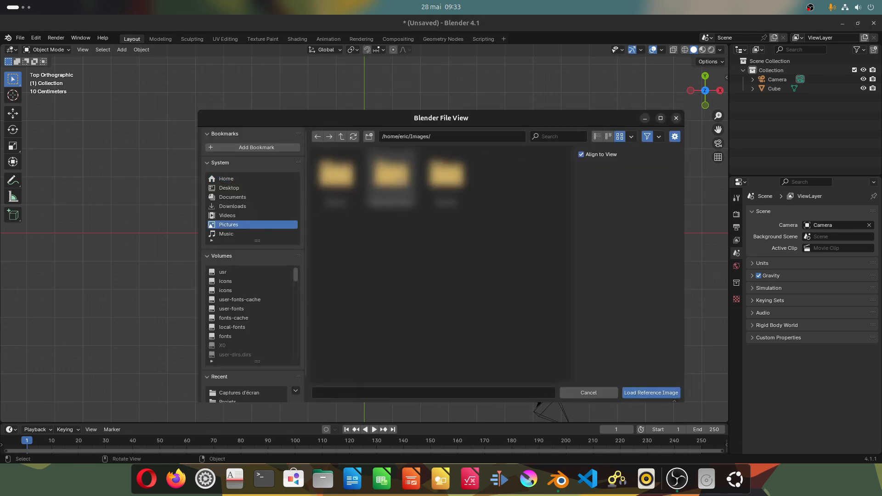
pyautogui.click(239, 392)
pyautogui.doubleClick(336, 177)
pyautogui.scroll(7, 508, 282)
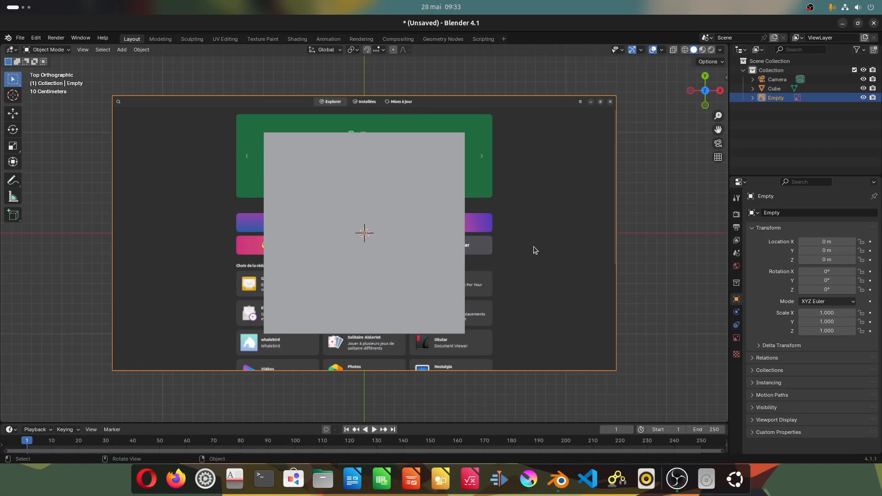
# - Add a single loop cut near the middle of the cube, splitting it across the X axis
pyautogui.moveTo(539, 309); pyautogui.dragTo(428, 190, button='middle')
pyautogui.click(384, 165)
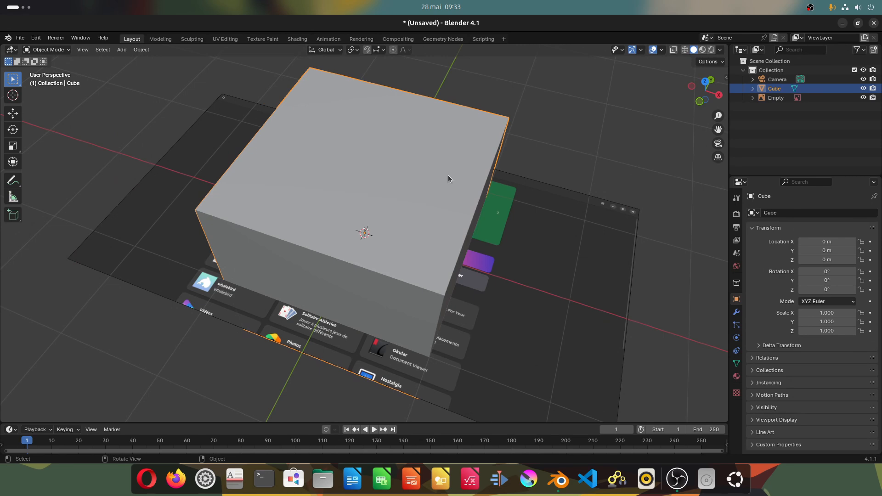
pyautogui.press('Tab')
pyautogui.hotkey('ctrl', 'r')
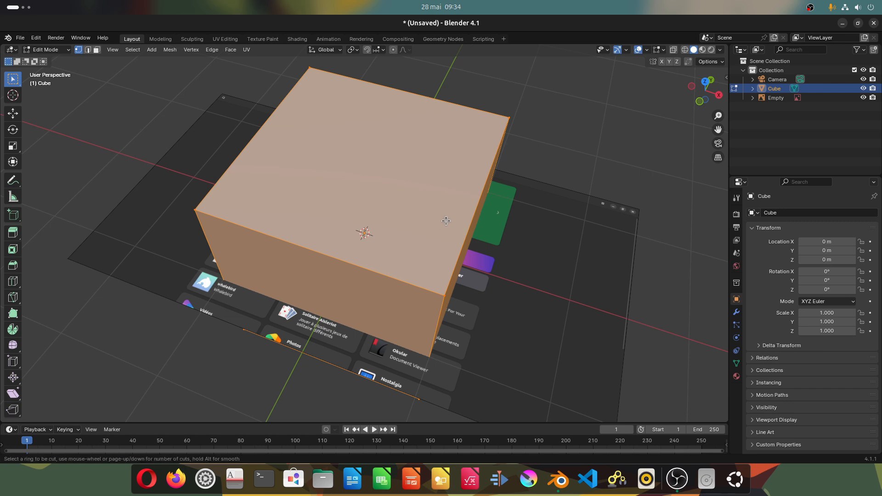
pyautogui.click(338, 273)
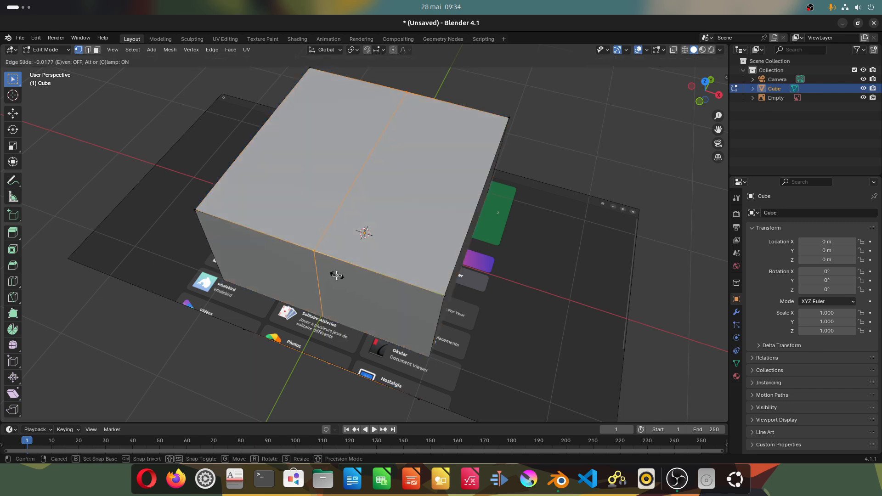
pyautogui.click(337, 274)
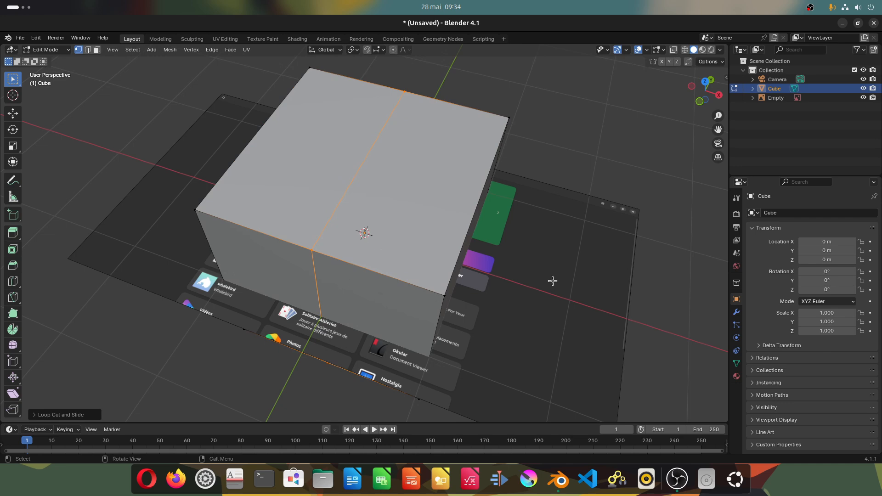
# - Move the cube's +X half along X until its outer side meets the reference image's edge
pyautogui.click(96, 49)
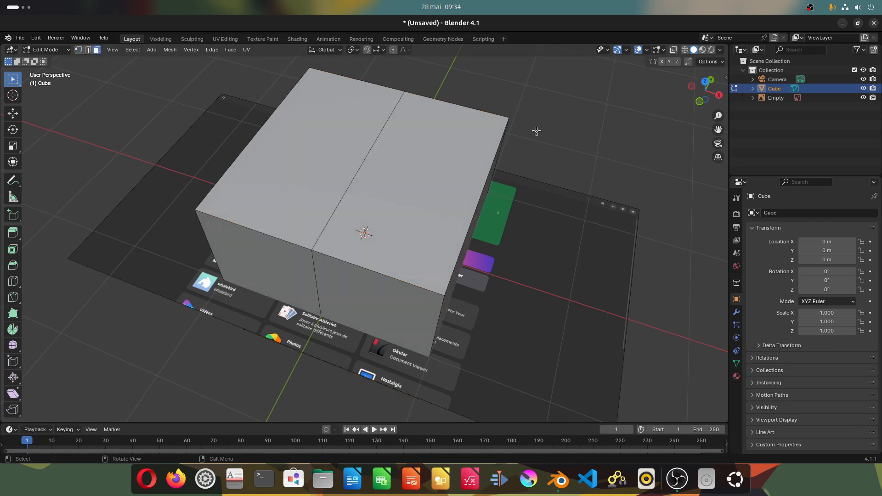
pyautogui.click(702, 82)
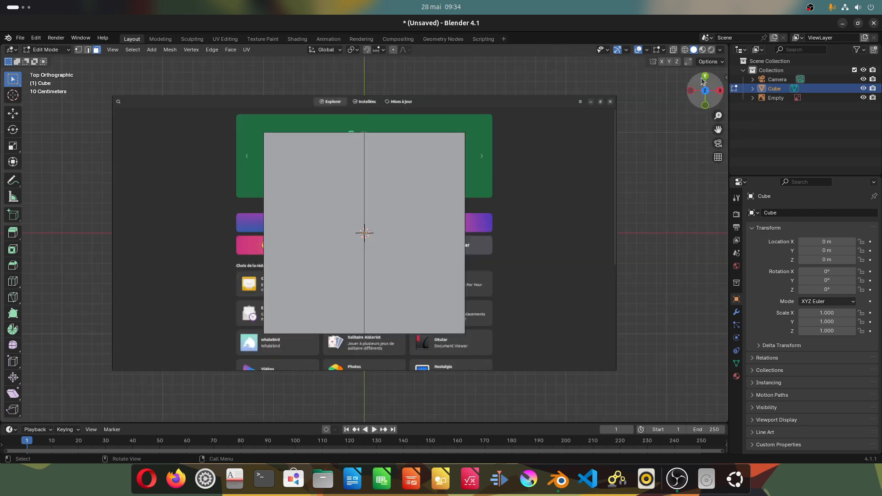
pyautogui.click(673, 50)
pyautogui.moveTo(378, 108); pyautogui.dragTo(546, 420)
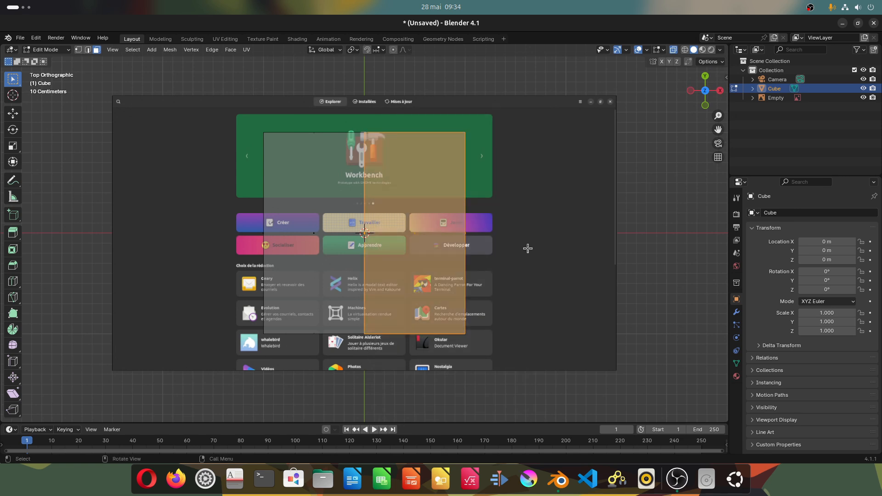
pyautogui.press('g')
pyautogui.press('x')
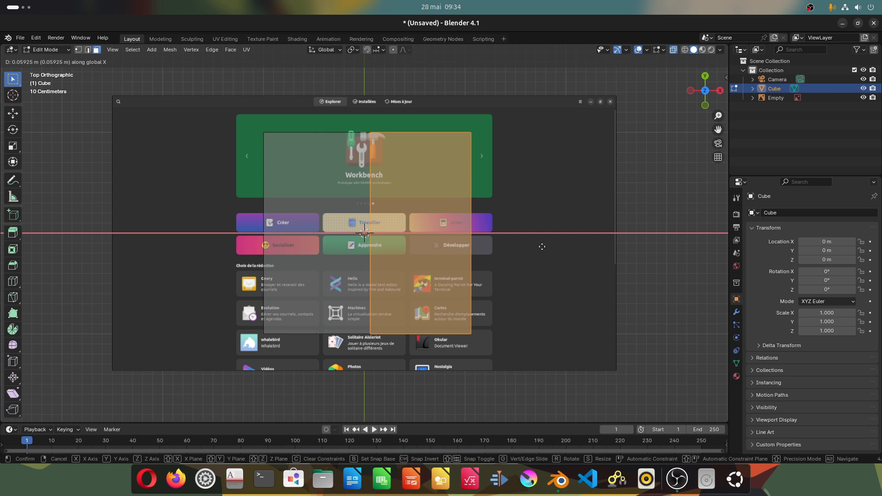
pyautogui.click(679, 247)
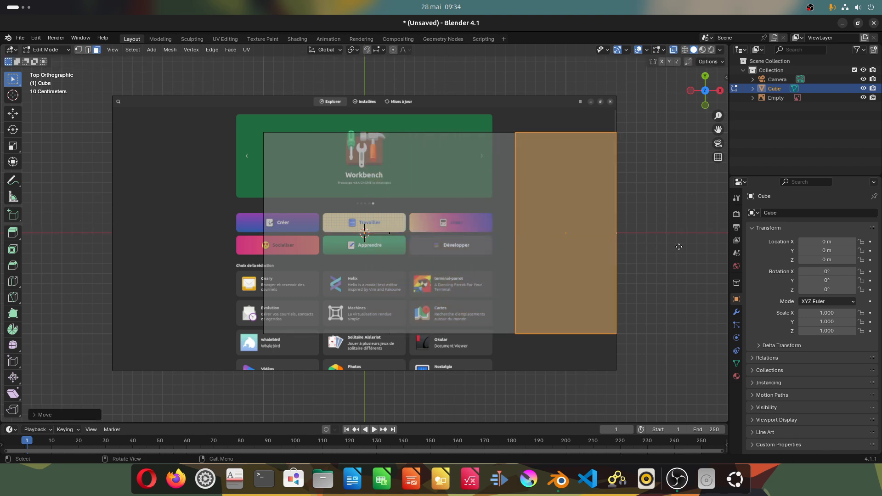
# - Move the cube's -X side face along X to the opposite edge of the reference image
pyautogui.moveTo(208, 100); pyautogui.dragTo(389, 383)
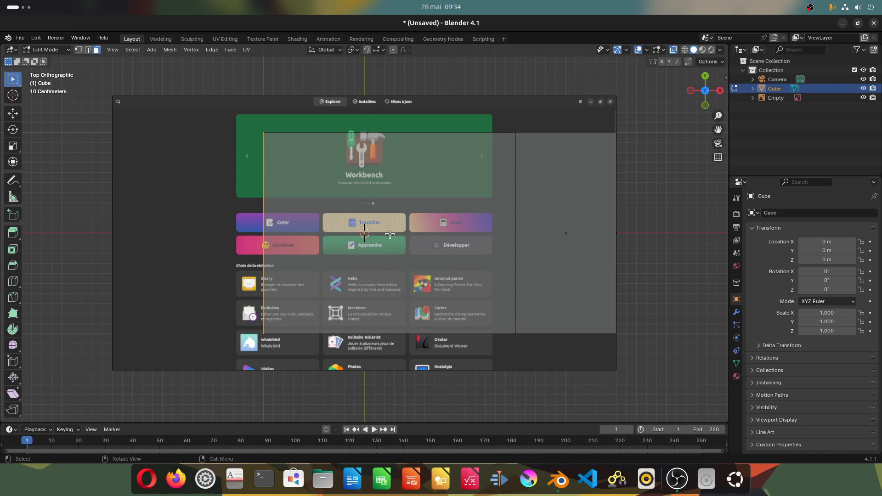
pyautogui.press('g')
pyautogui.press('x')
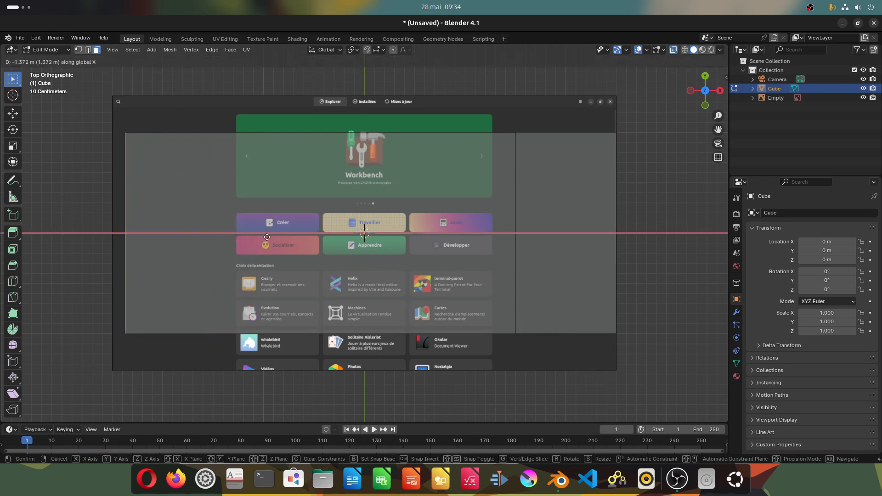
pyautogui.click(258, 237)
# - Add a centered lengthwise loop cut that splits the stretched block across the Y axis
pyautogui.moveTo(258, 238); pyautogui.dragTo(153, 184, button='middle')
pyautogui.scroll(-3, 235, 207)
pyautogui.click(673, 50)
pyautogui.hotkey('ctrl', 'r')
pyautogui.click(386, 287)
pyautogui.rightClick(392, 288)
# - Move the block's +Y half along Y until it reaches the reference image's upper edge
pyautogui.click(705, 79)
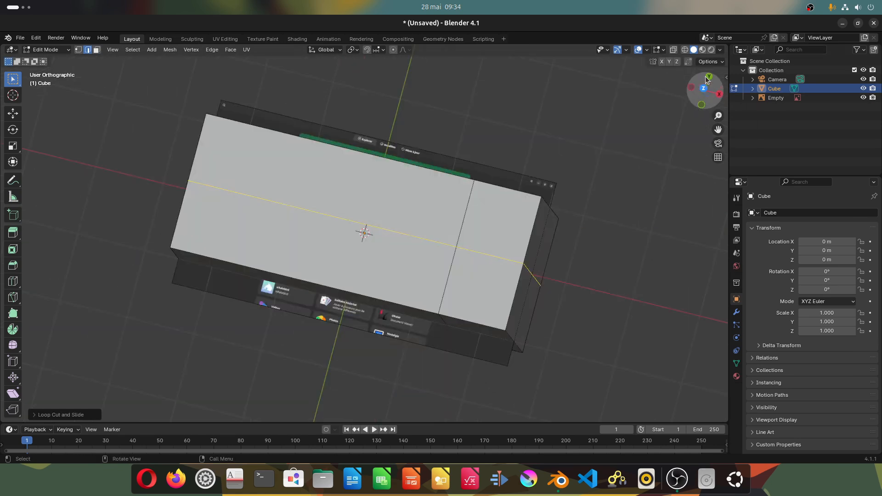
pyautogui.click(673, 49)
pyautogui.click(97, 49)
pyautogui.moveTo(149, 112); pyautogui.dragTo(582, 227)
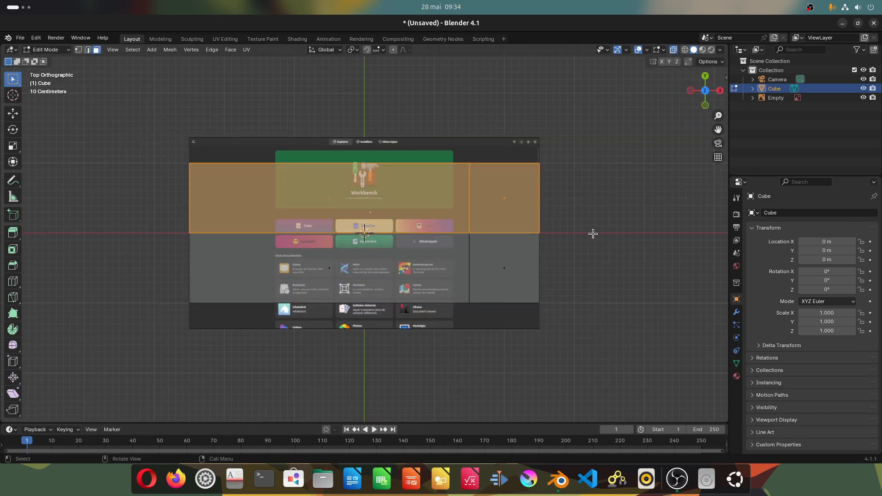
pyautogui.press('g')
pyautogui.press('y')
pyautogui.click(584, 206)
# - Move the block's -Y half along Y until it reaches the reference image's lower edge
pyautogui.moveTo(210, 271); pyautogui.dragTo(614, 232)
pyautogui.press('g')
pyautogui.press('y')
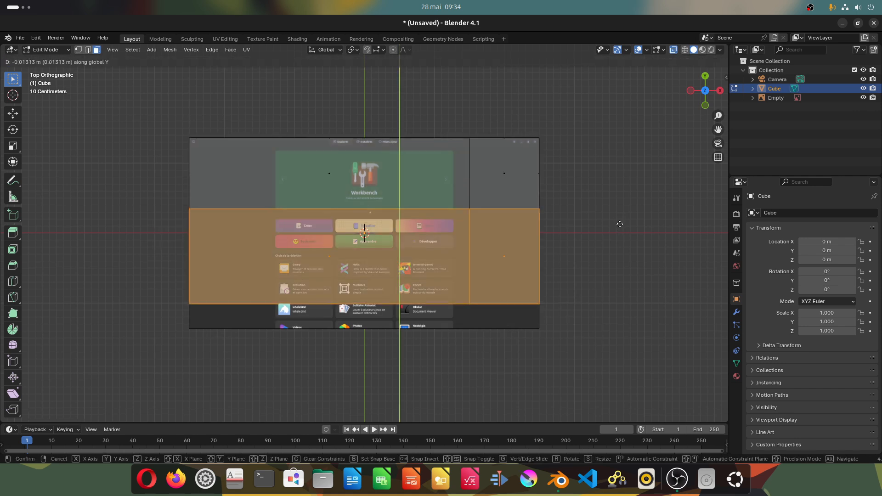
pyautogui.click(618, 246)
pyautogui.moveTo(619, 246); pyautogui.dragTo(574, 268, button='middle')
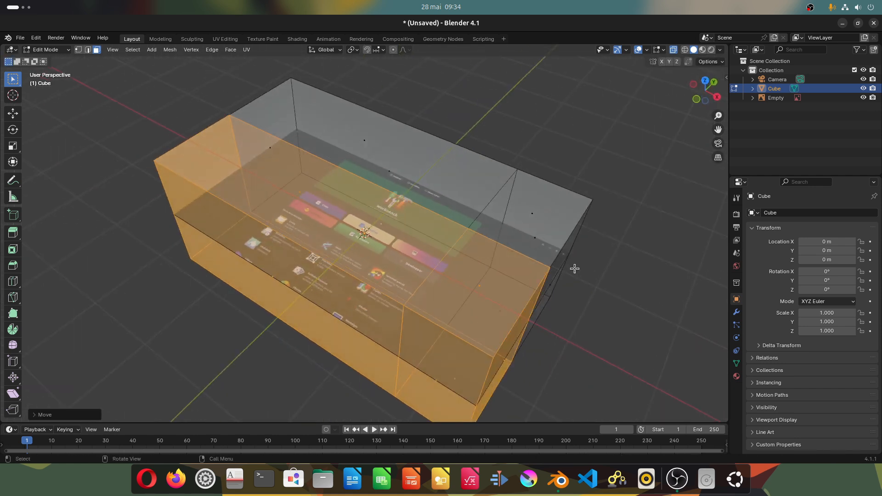
# - Flatten the whole block into a thin plate by scaling it along Z to about 0.04
pyautogui.press('Tab')
pyautogui.click(673, 50)
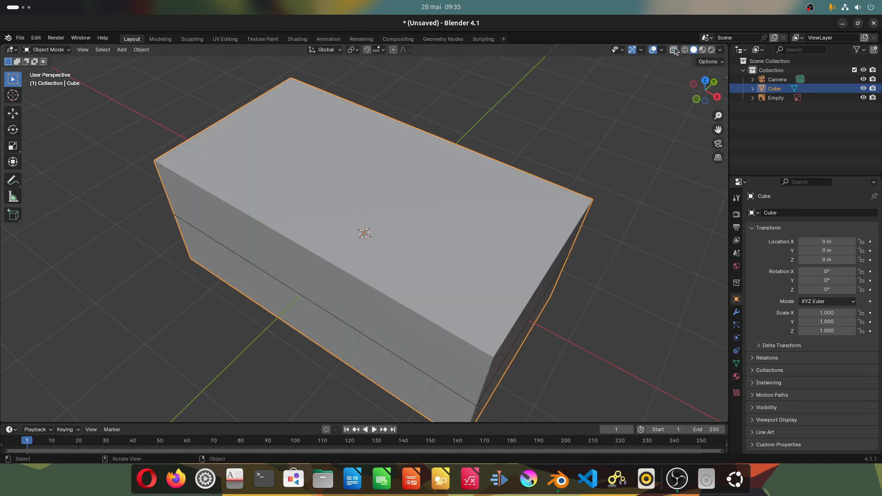
pyautogui.moveTo(349, 294)
pyautogui.mouseDown(button='middle')
pyautogui.moveTo(404, 275)
pyautogui.moveTo(410, 299)
pyautogui.moveTo(619, 243)
pyautogui.mouseUp(button='middle')
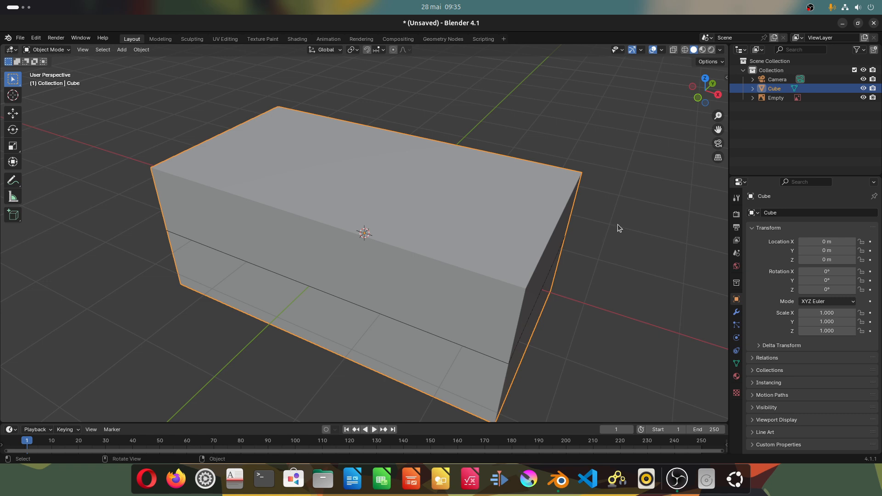
pyautogui.press('s')
pyautogui.press('z')
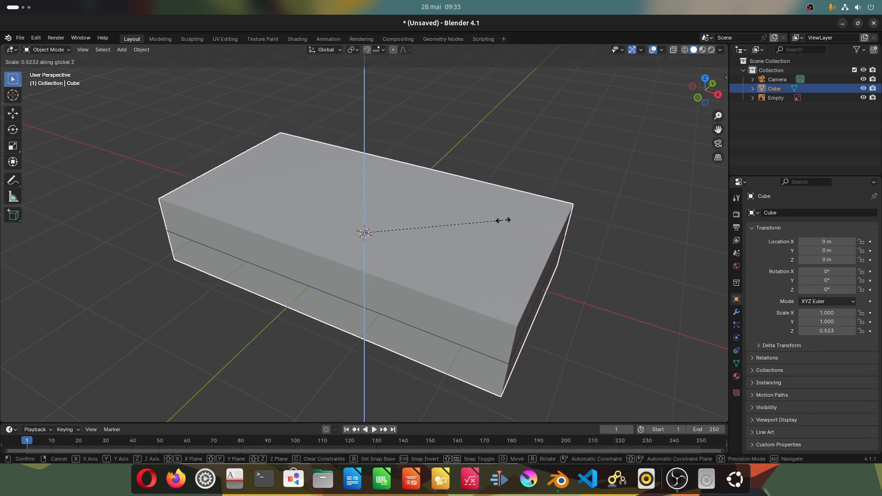
pyautogui.click(374, 229)
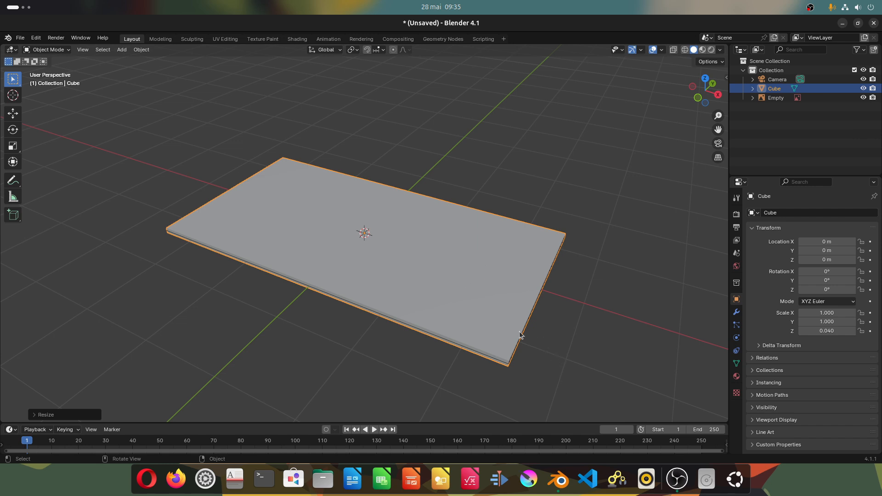
# - Bevel the plate's four vertical corner edges with multiple segments to round its corners slightly
pyautogui.press('Tab')
pyautogui.click(87, 49)
pyautogui.click(506, 378)
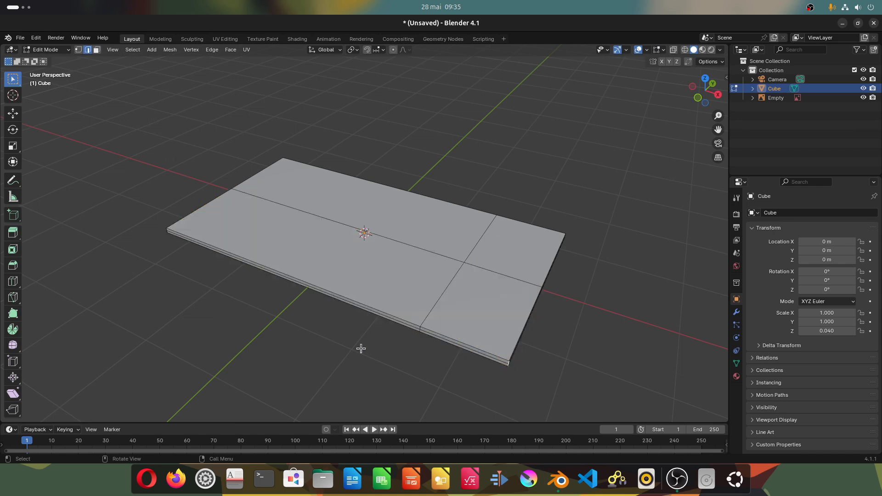
pyautogui.moveTo(289, 326); pyautogui.dragTo(508, 360, button='middle')
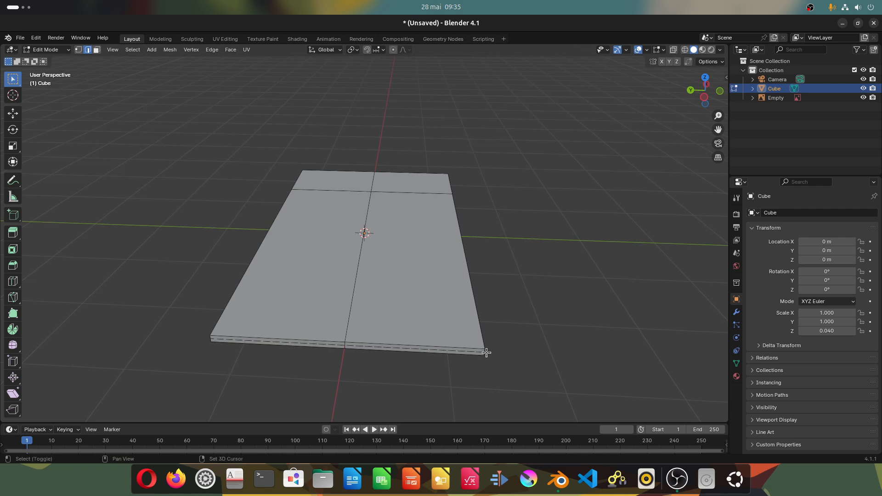
pyautogui.moveTo(451, 356); pyautogui.dragTo(262, 355, button='middle')
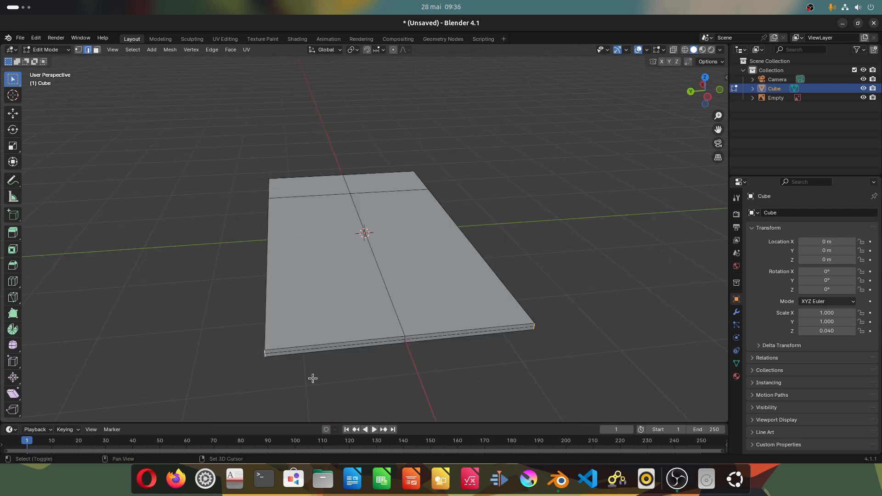
pyautogui.click(704, 77)
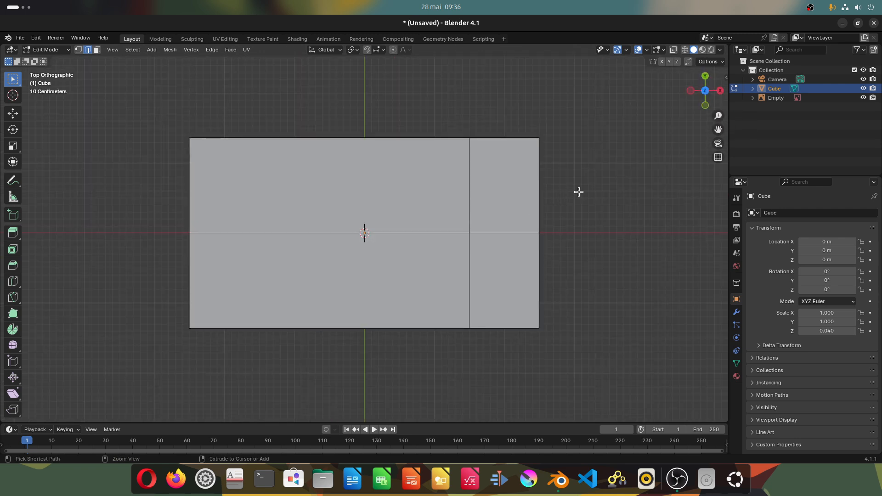
pyautogui.hotkey('ctrl', 'b')
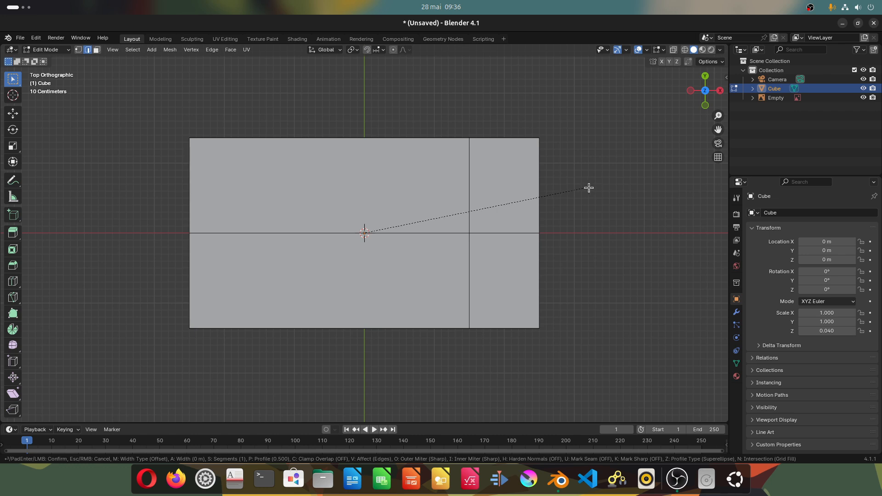
pyautogui.scroll(5, 607, 186)
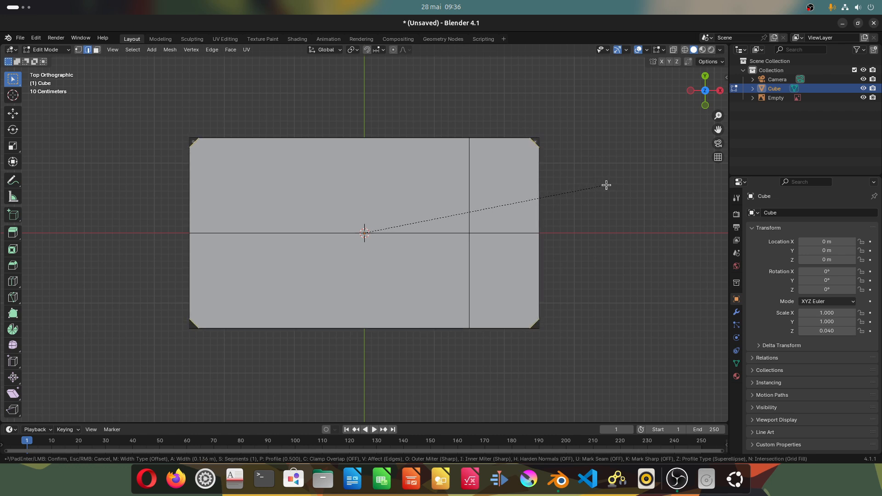
pyautogui.scroll(7, 609, 182)
pyautogui.click(606, 184)
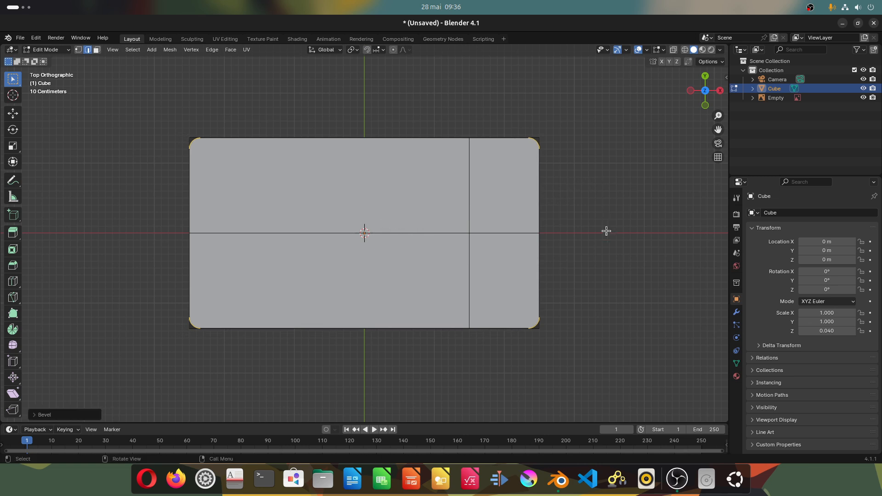
# - Delete the four inner dividing edges on the plate's top face to expose the reference image
pyautogui.moveTo(593, 263); pyautogui.dragTo(443, 240, button='middle')
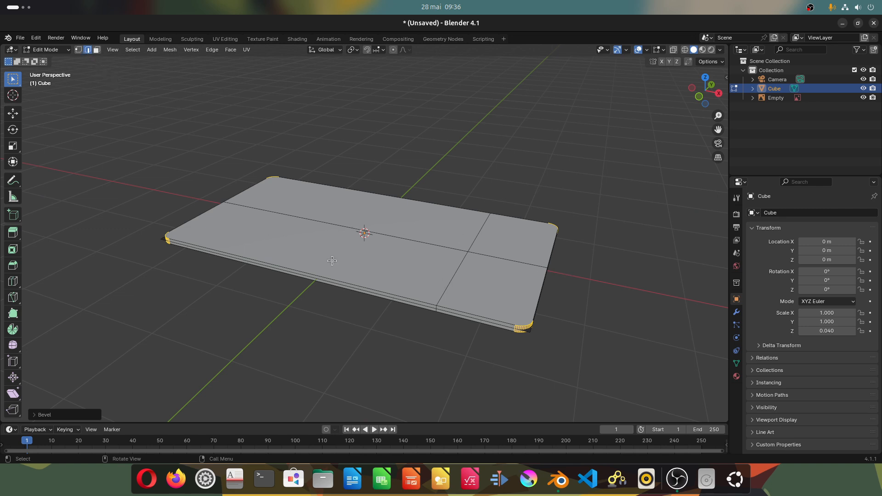
pyautogui.click(382, 233)
pyautogui.keyDown('shift'); pyautogui.click(474, 242); pyautogui.keyUp('shift')
pyautogui.keyDown('shift'); pyautogui.click(481, 254); pyautogui.keyUp('shift')
pyautogui.keyDown('shift'); pyautogui.click(459, 266); pyautogui.keyUp('shift')
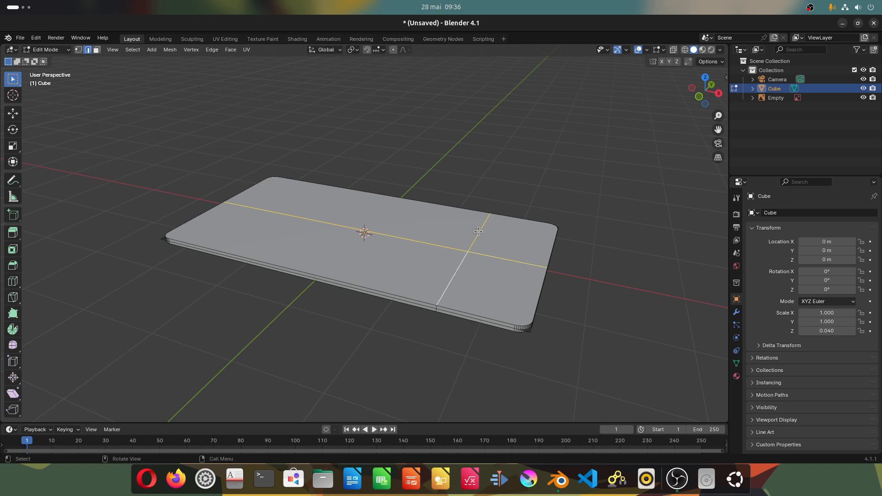
pyautogui.press('u')
pyautogui.click(469, 239)
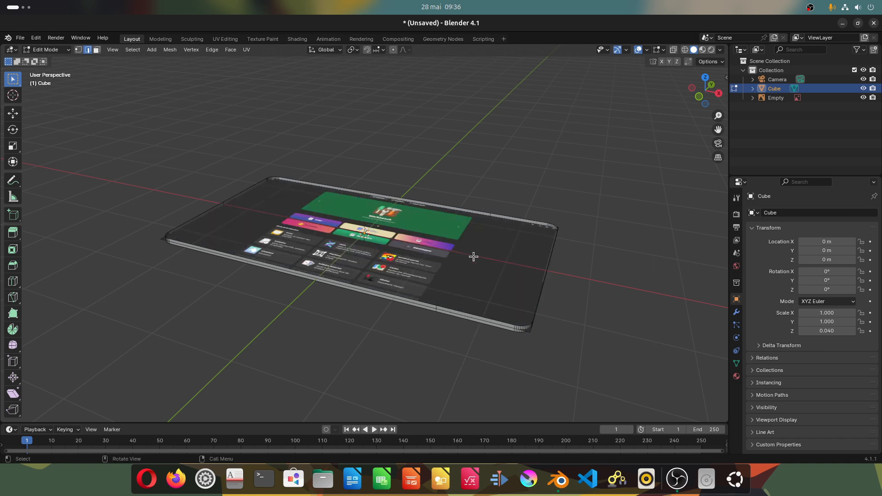
# - Fill the open top of the plate with a single face bounded by its upper edge loop, then return to Object Mode
pyautogui.moveTo(422, 266); pyautogui.dragTo(505, 257, button='middle')
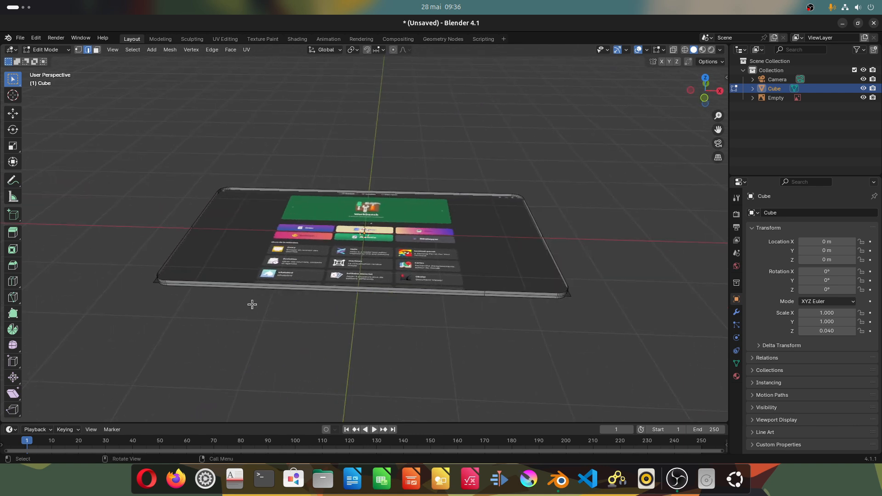
pyautogui.keyDown('alt'); pyautogui.click(288, 284); pyautogui.keyUp('alt')
pyautogui.press('f')
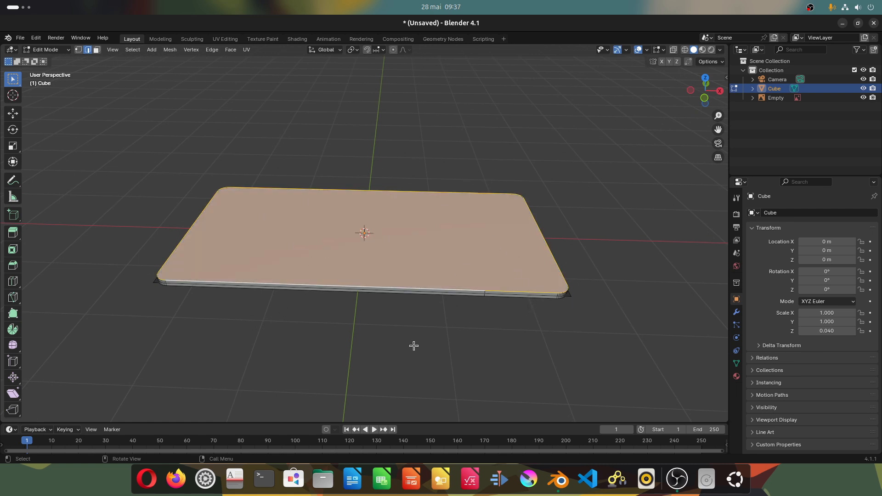
pyautogui.press('Tab')
pyautogui.press('Tab')
pyautogui.press('Tab')
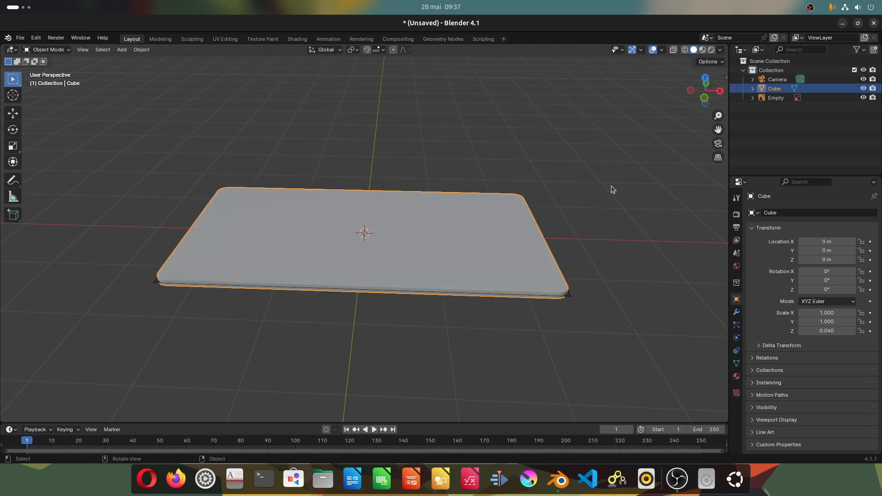
# - Rename the plate object to "fenetre" and hide it in the viewport to reveal the reference image from above
pyautogui.doubleClick(777, 88)
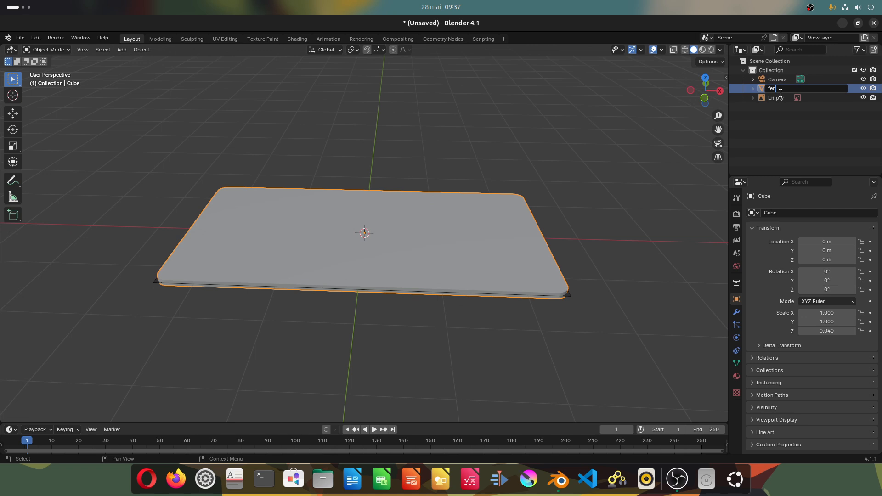
pyautogui.press('Return')
pyautogui.press('KP_7')
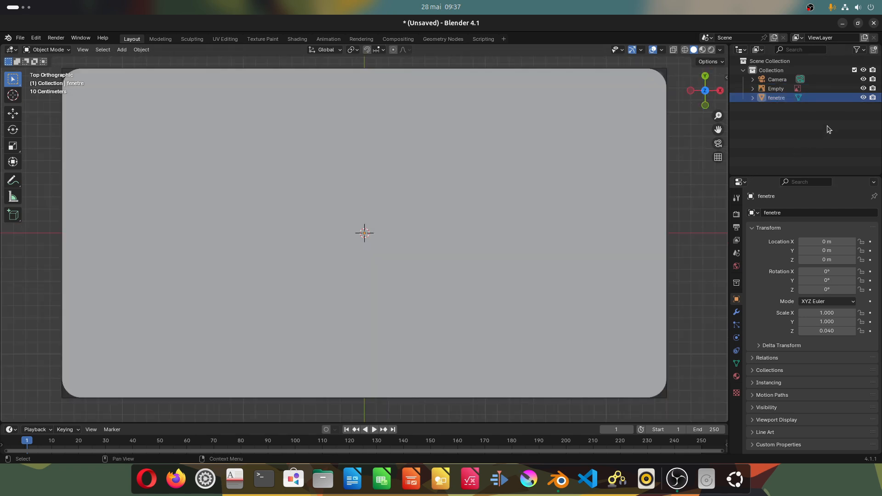
pyautogui.click(864, 98)
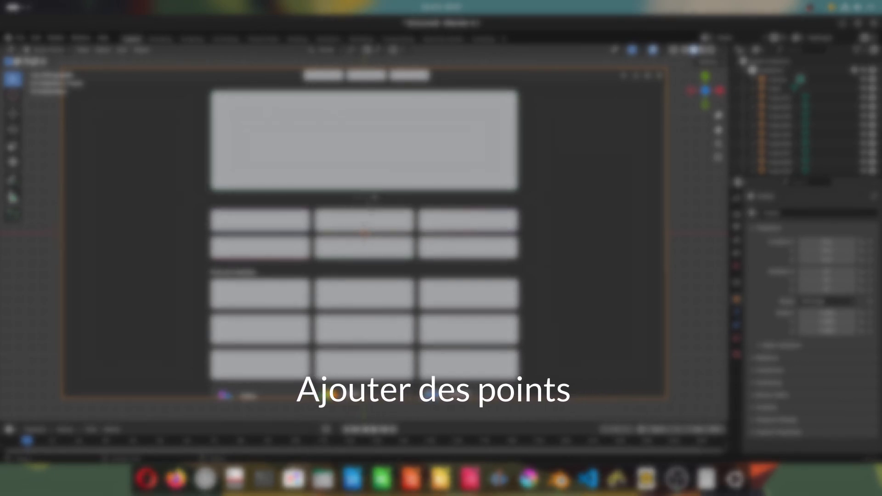
# - Add a circle mesh on the first of the five small dots below the large banner and scale it to about 0.009
pyautogui.scroll(10, 331, 198)
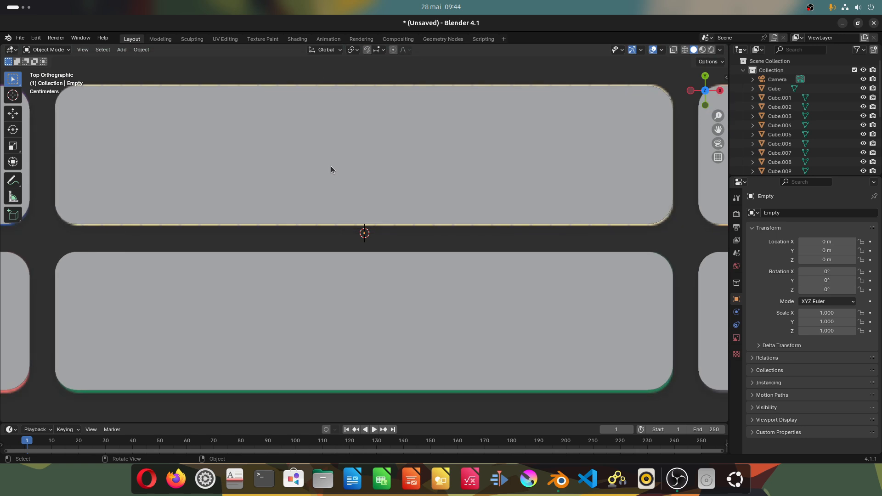
pyautogui.keyDown('shift'); pyautogui.moveTo(393, 121); pyautogui.dragTo(419, 347, button='middle'); pyautogui.keyUp('shift')
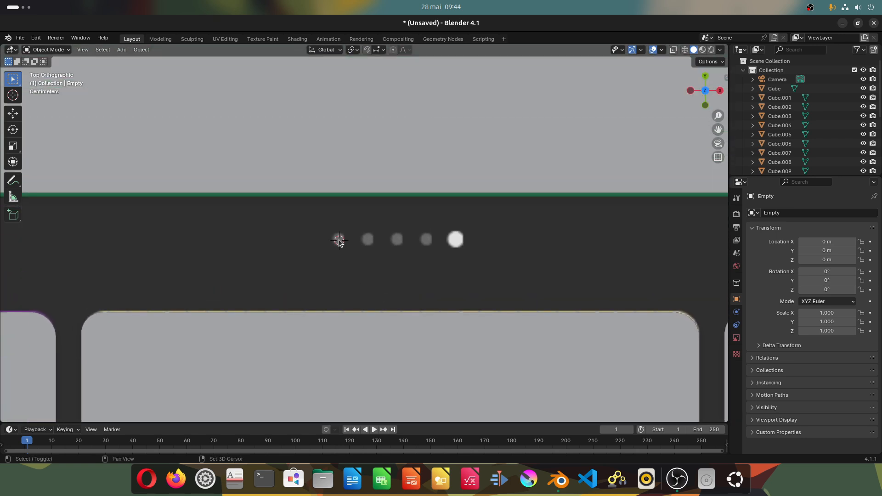
pyautogui.scroll(4, 351, 251)
pyautogui.press('Delete')
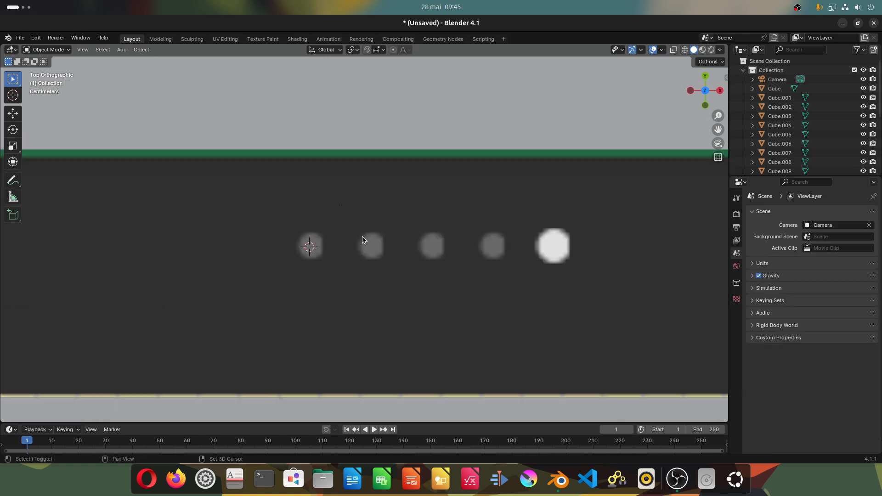
pyautogui.hotkey('shift', 'a')
pyautogui.moveTo(356, 251)
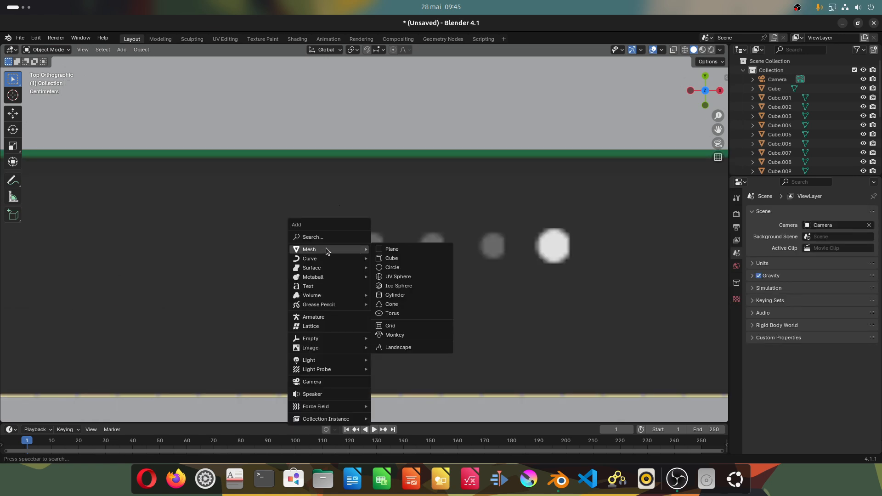
pyautogui.click(396, 268)
pyautogui.press('s')
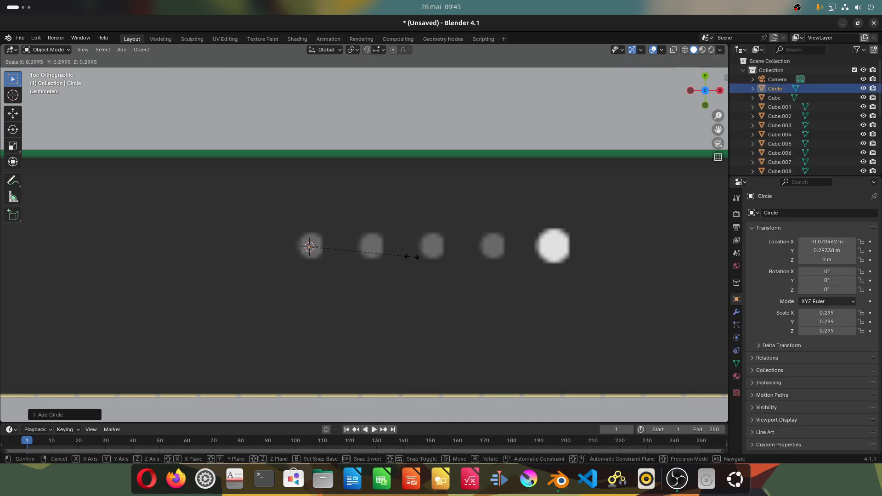
pyautogui.click(311, 245)
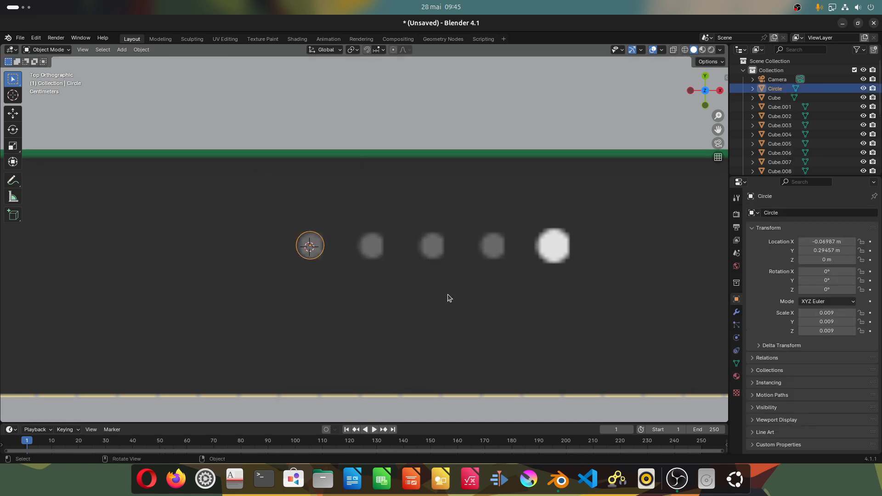
# - Fill the circle on the first dot with a face
pyautogui.press('Tab')
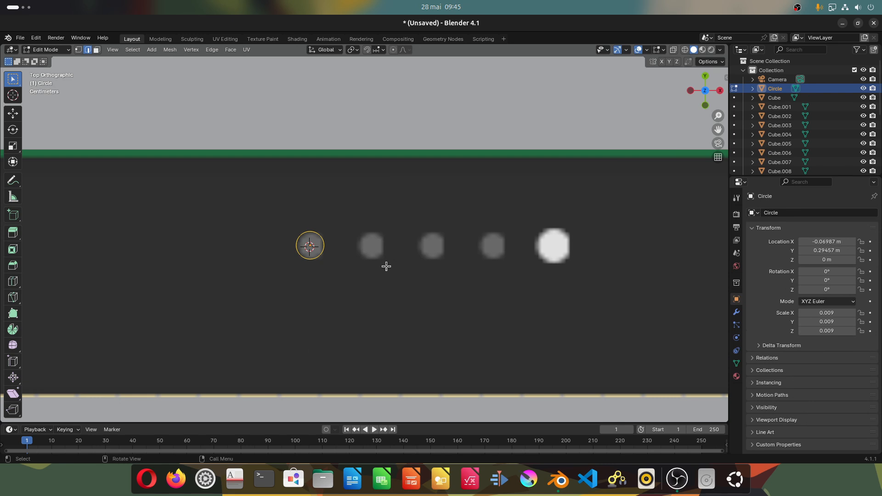
pyautogui.press('f')
pyautogui.press('Tab')
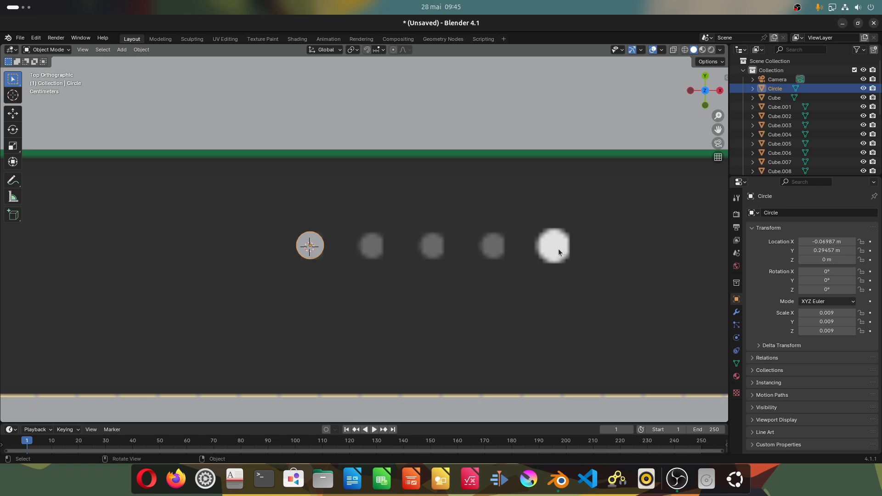
# - Extrude the filled disc slightly upward into a short cylinder, keeping it lower than the neighbouring blocks
pyautogui.moveTo(212, 291); pyautogui.dragTo(320, 196, button='middle')
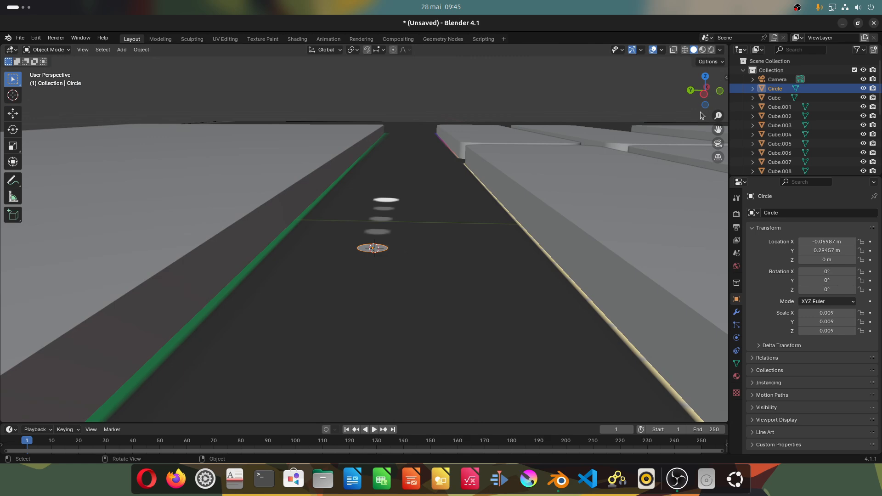
pyautogui.click(704, 94)
pyautogui.scroll(5, 411, 256)
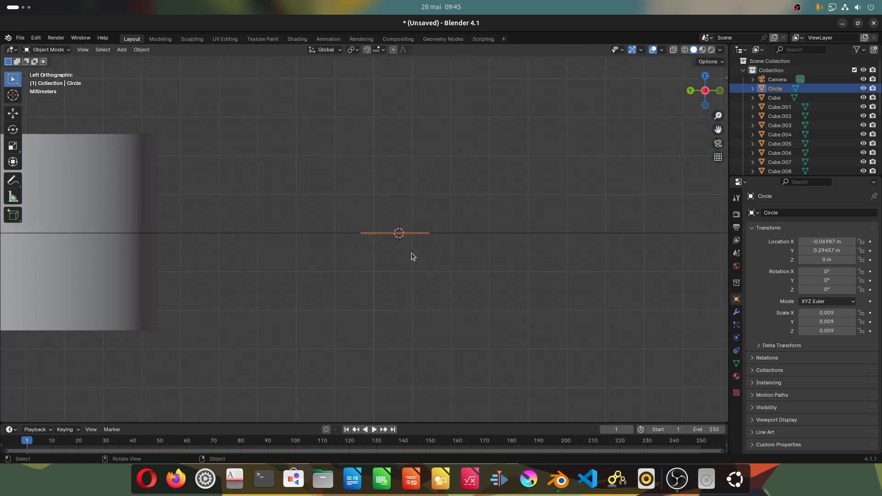
pyautogui.scroll(-3, 411, 253)
pyautogui.press('Tab')
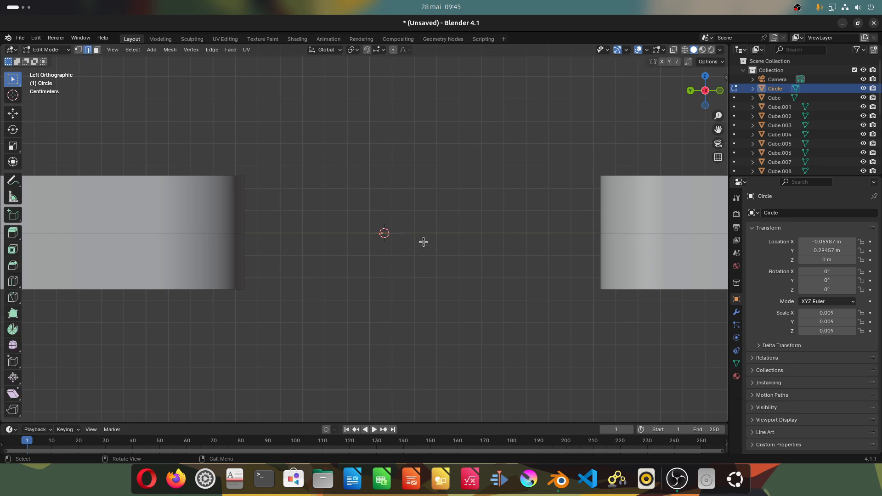
pyautogui.press('e')
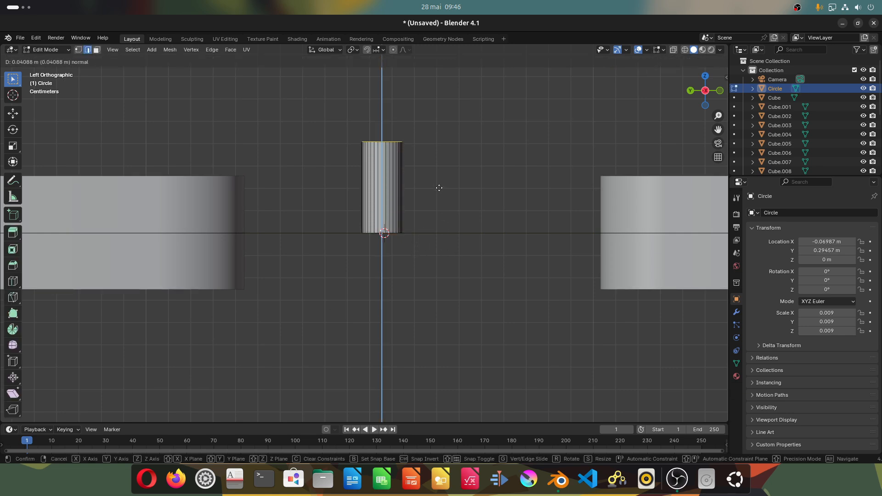
pyautogui.click(435, 266)
# - Duplicate the cylinder along X onto the second dot, about 0.04 m away, and repeat the duplication for the third and fourth dots
pyautogui.moveTo(707, 78); pyautogui.dragTo(628, 118)
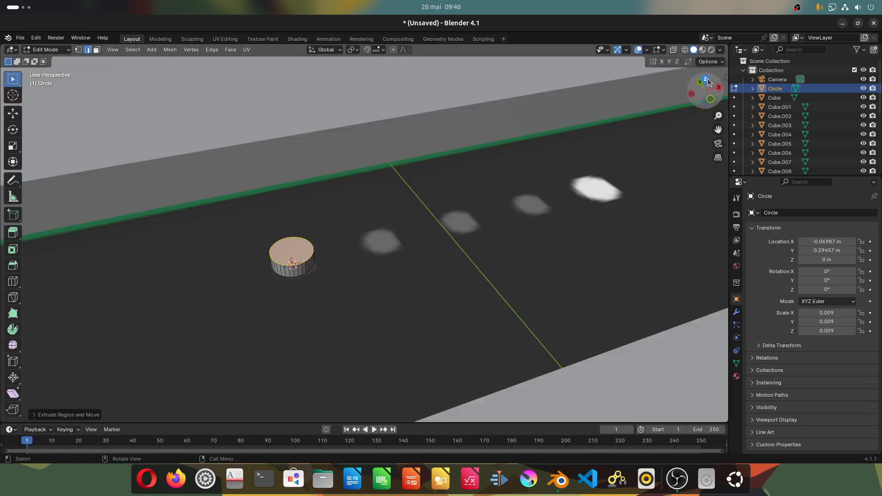
pyautogui.click(707, 78)
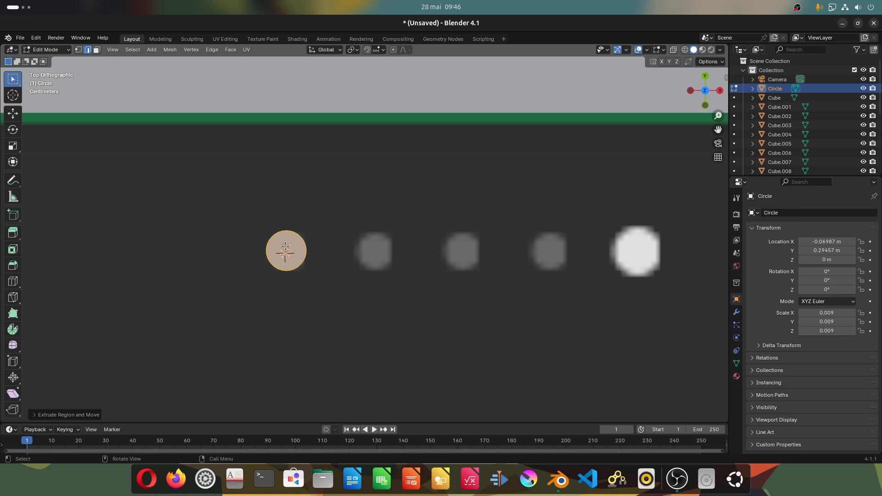
pyautogui.press('Tab')
pyautogui.hotkey('shift', 'd')
pyautogui.press('x')
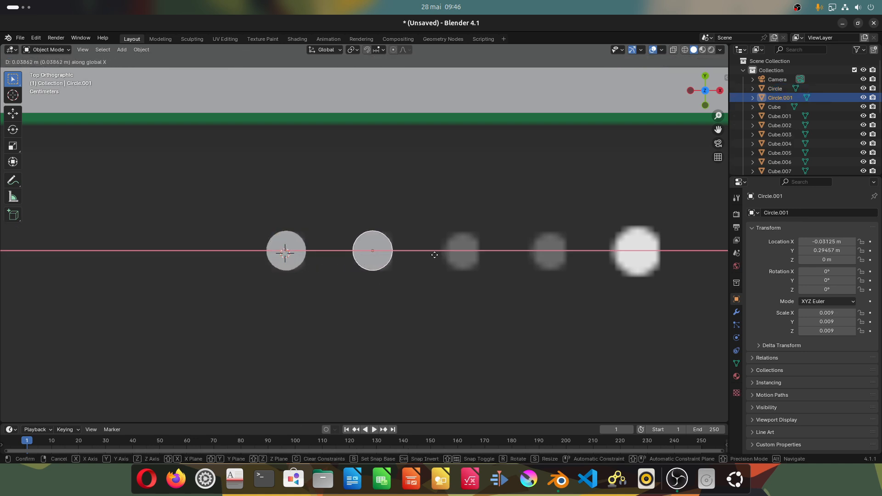
pyautogui.click(437, 254)
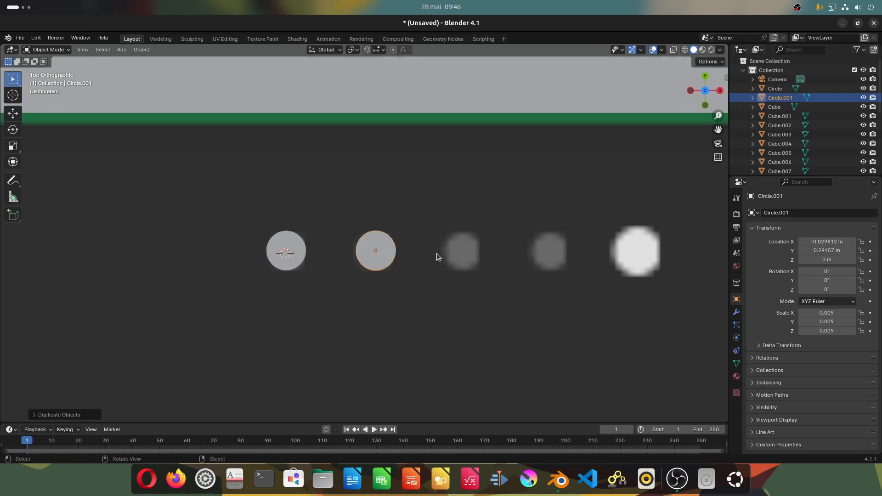
pyautogui.hotkey('shift', 'r')
pyautogui.hotkey('shift', 'r')
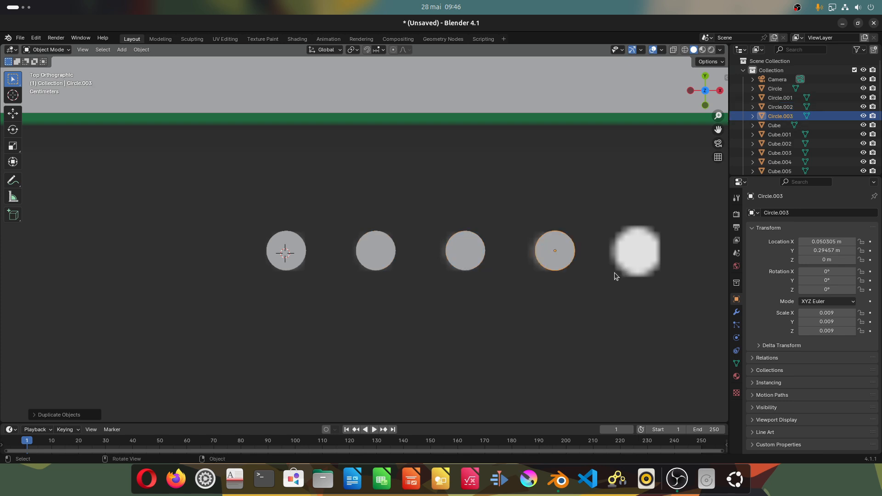
# - Duplicate the fourth cylinder along X onto the larger white fifth dot and enlarge the copy to a scale of about 0.013
pyautogui.hscroll(5, 399, 259)
pyautogui.hotkey('shift', 'd')
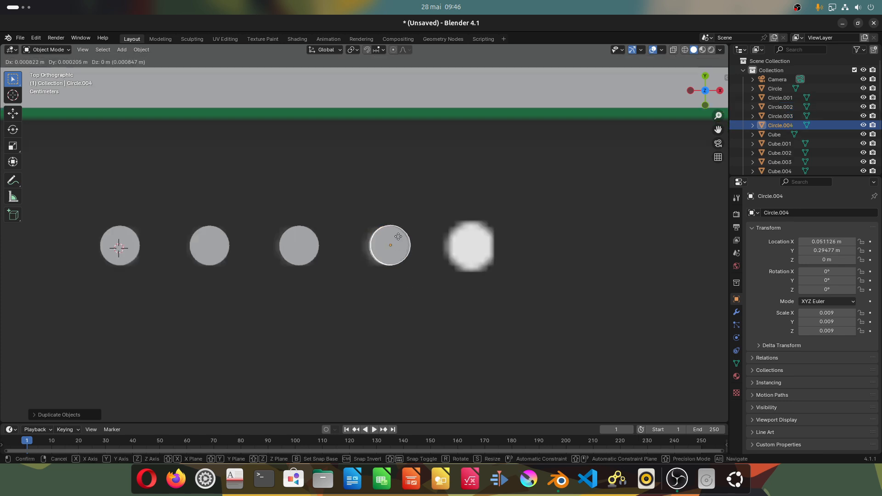
pyautogui.press('x')
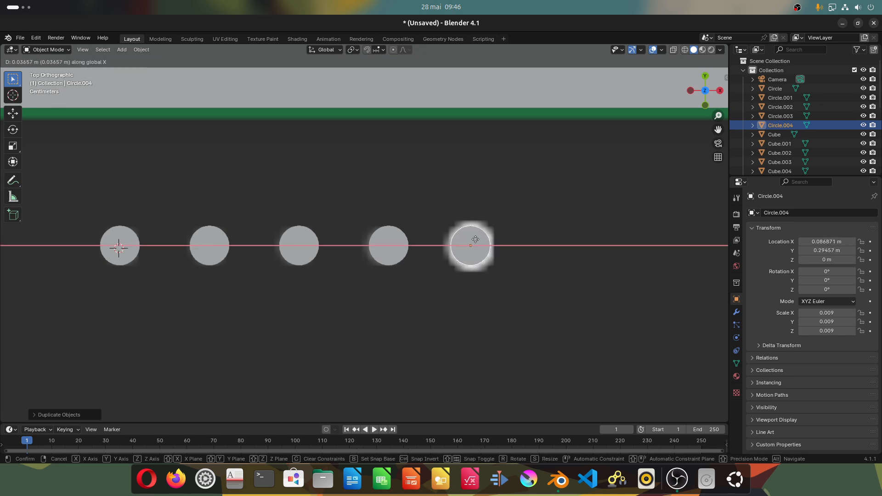
pyautogui.click(481, 243)
pyautogui.press('s')
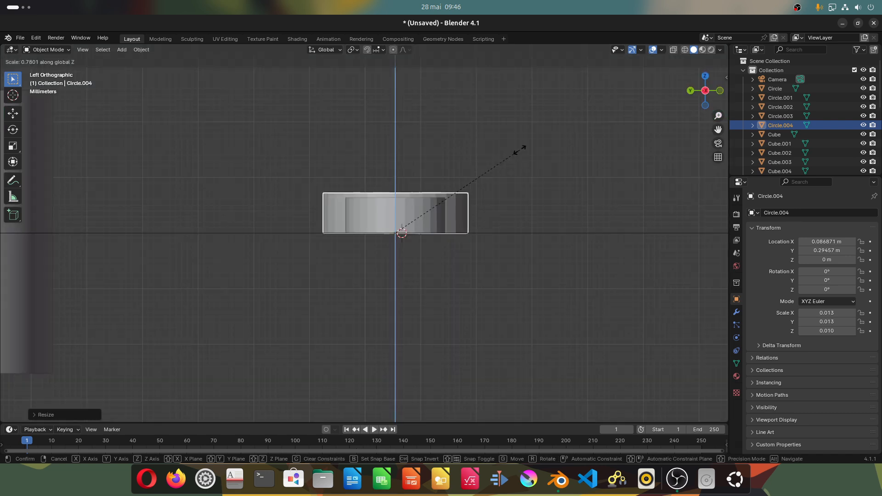
# - Reduce the enlarged fifth cylinder's Z scale to about 0.009 to bring its height level with the other cylinders
pyautogui.rightClick(520, 150)
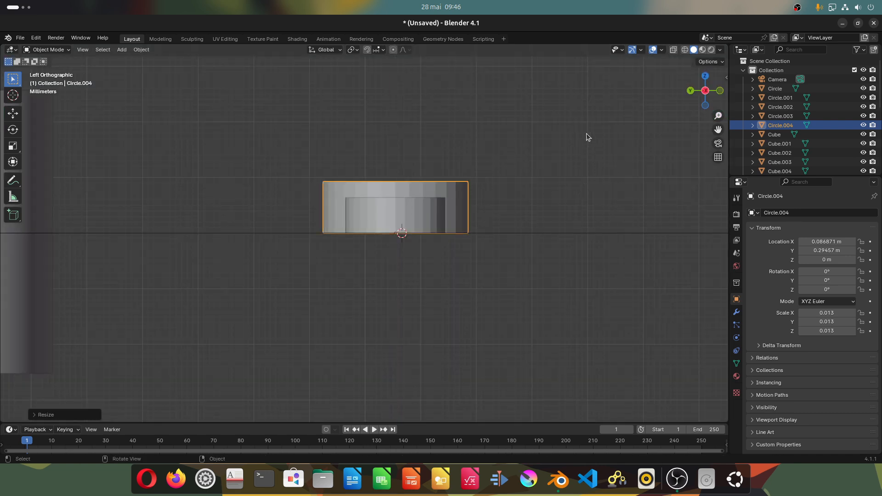
pyautogui.press('s')
pyautogui.press('z')
pyautogui.click(521, 154)
# - Add a text object at the start of the "Choix de la rédaction" heading and shrink it to a scale of about 0.238
pyautogui.moveTo(522, 154); pyautogui.dragTo(468, 221, button='middle')
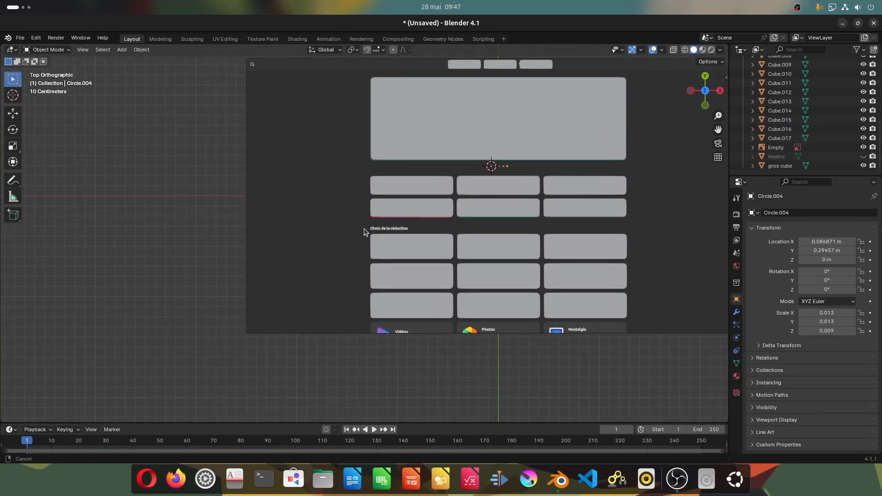
pyautogui.scroll(10, 362, 228)
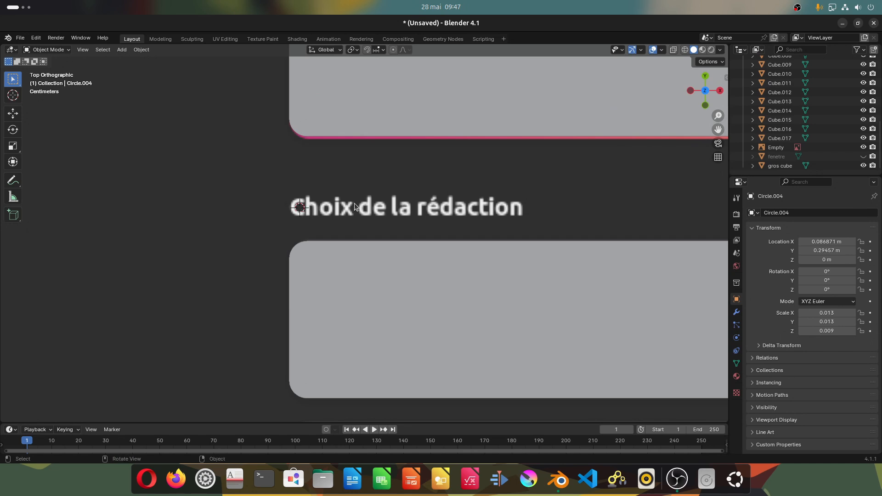
pyautogui.hotkey('shift', 'a')
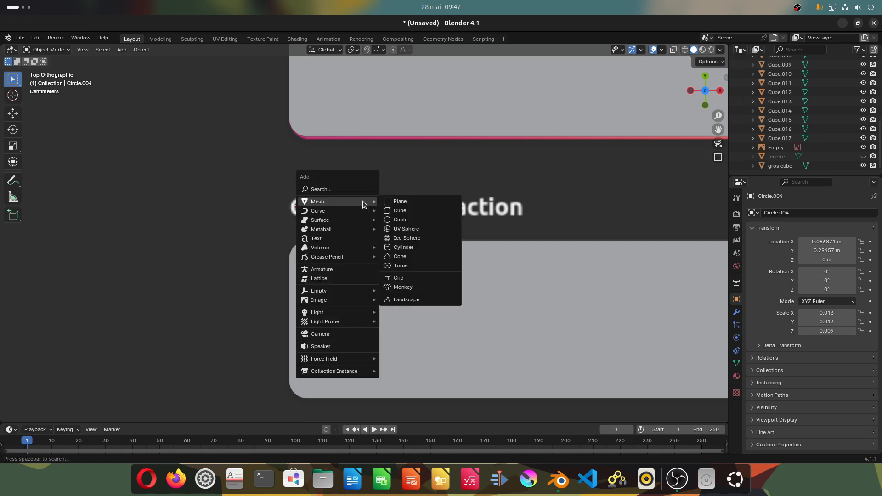
pyautogui.click(336, 237)
pyautogui.scroll(-5, 368, 238)
pyautogui.press('s')
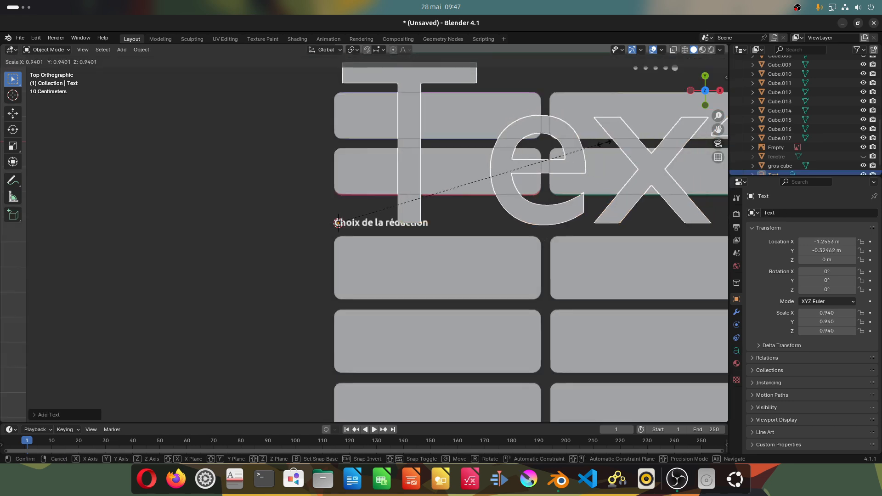
pyautogui.scroll(7, 410, 202)
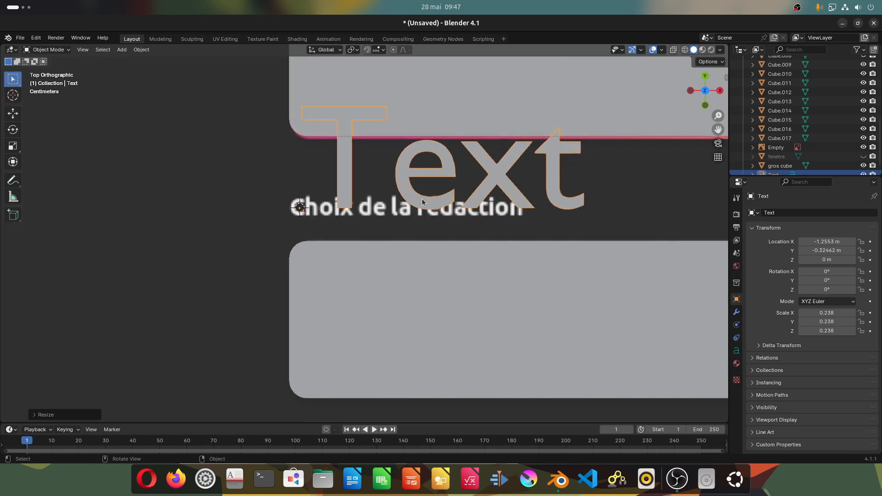
# - Scale the text object down to about 0.046 and align it with the beginning of the reference heading
pyautogui.click(323, 163)
pyautogui.press('g')
pyautogui.click(308, 175)
pyautogui.press('s')
pyautogui.click(303, 177)
pyautogui.press('g')
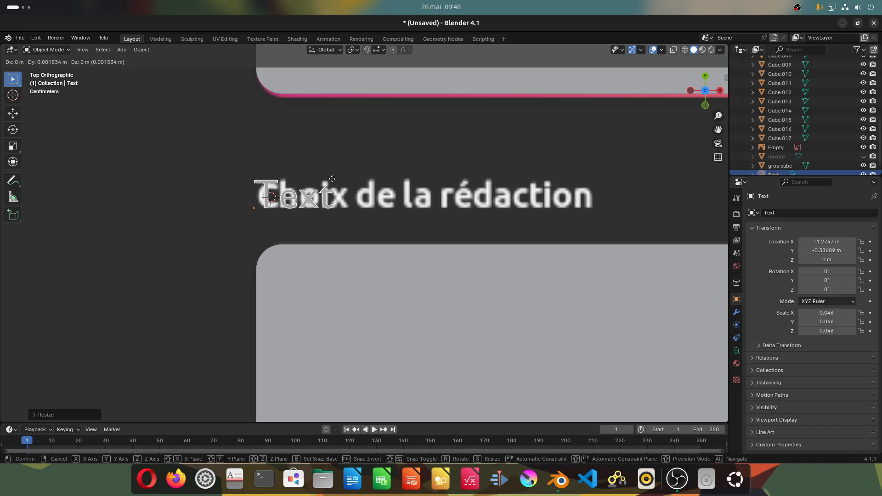
pyautogui.click(302, 180)
# - Replace the text object's placeholder content with "Choix de la rédaction"
pyautogui.press('Tab')
pyautogui.press('BackSpace')
pyautogui.press('BackSpace')
pyautogui.press('BackSpace')
pyautogui.press('BackSpace')
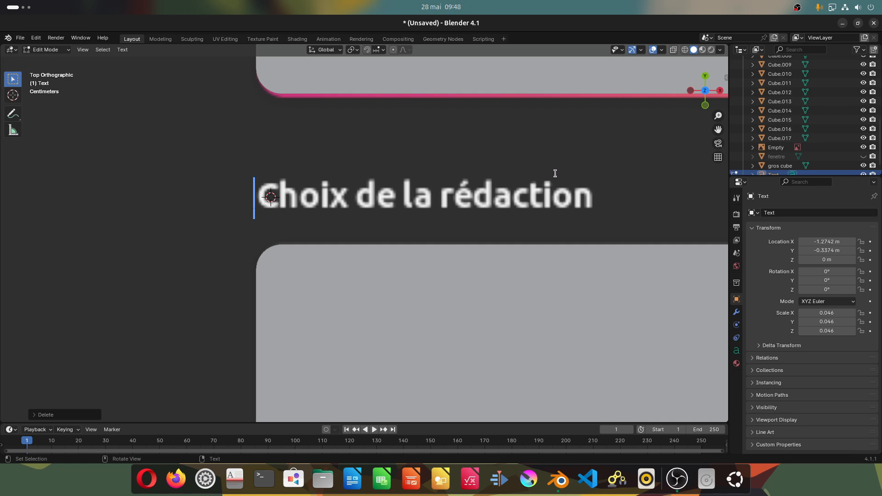
pyautogui.write('Choix de la r')
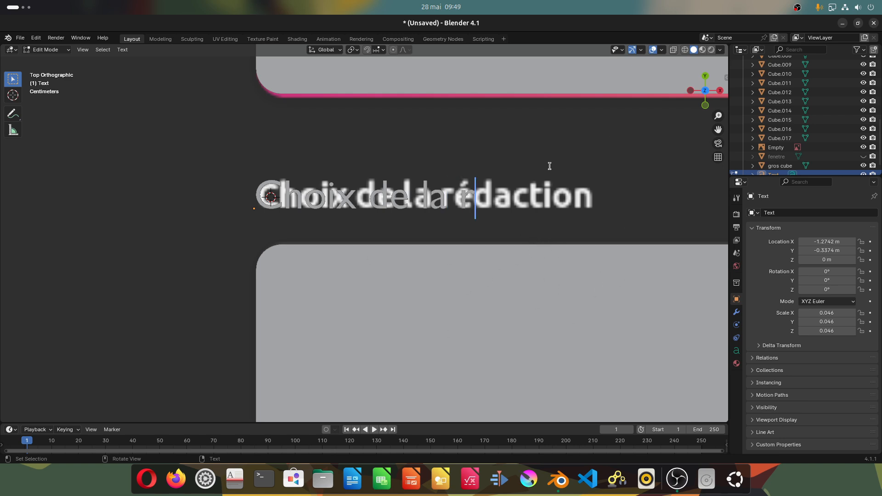
pyautogui.write('édacction')
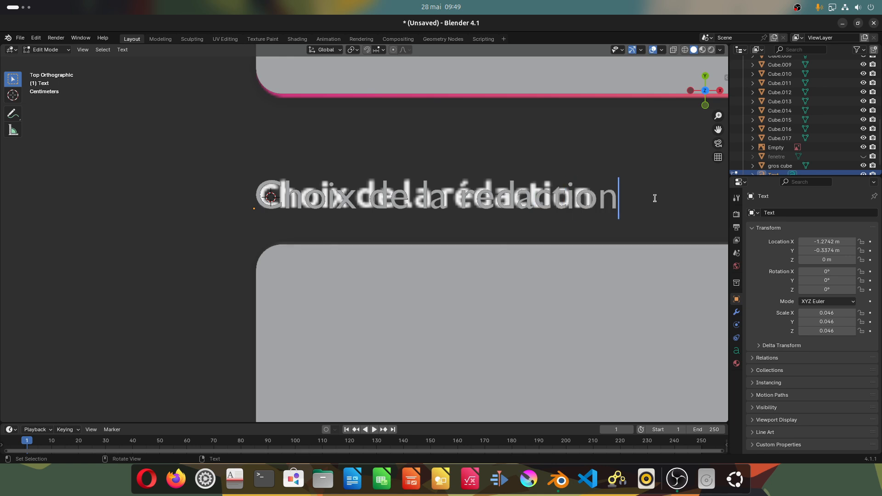
# - Scale the heading text down to about 0.043 so it matches the width of the reference heading
pyautogui.press('Tab')
pyautogui.press('s')
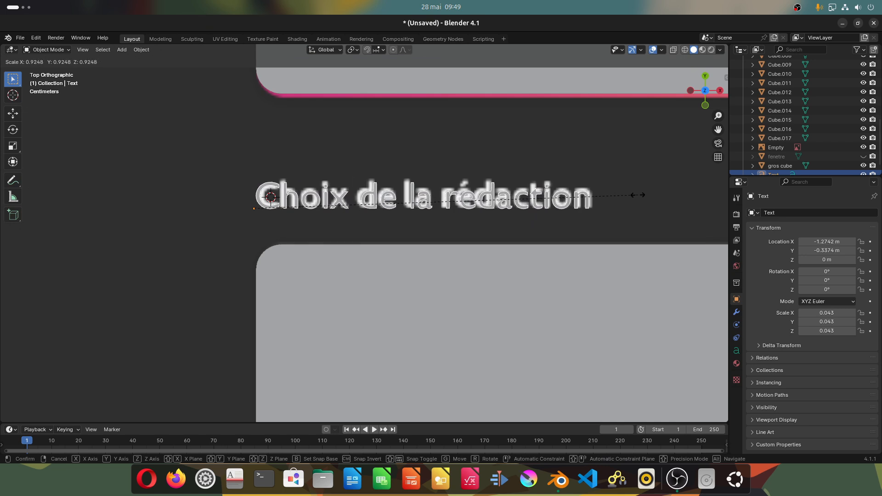
pyautogui.press('Escape')
# - Give the heading text thickness by adjusting its extrusion to about 0.17 in the left view
pyautogui.scroll(-2, 271, 176)
pyautogui.scroll(-2, 437, 285)
pyautogui.moveTo(362, 260); pyautogui.dragTo(529, 174, button='middle')
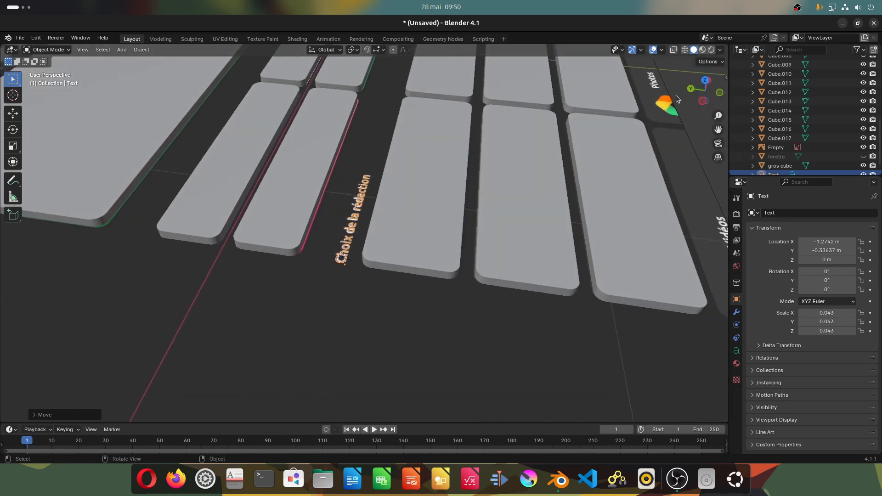
pyautogui.click(703, 101)
pyautogui.scroll(4, 330, 196)
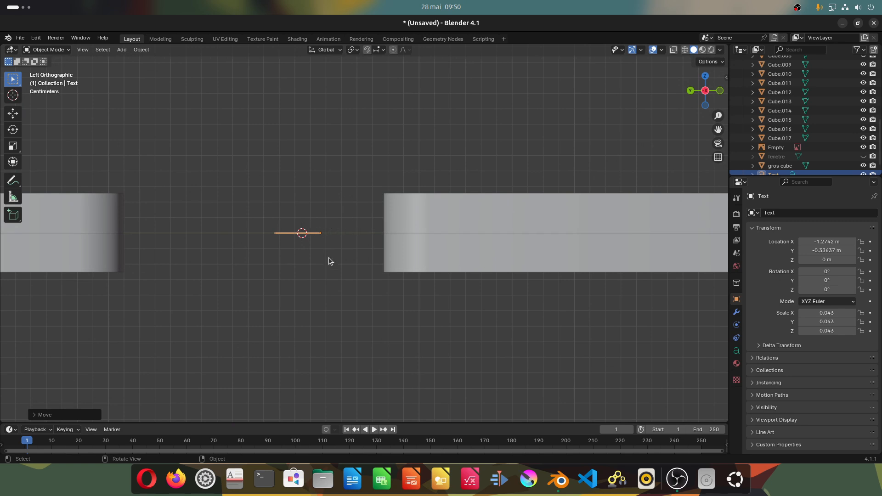
pyautogui.rightClick(304, 233)
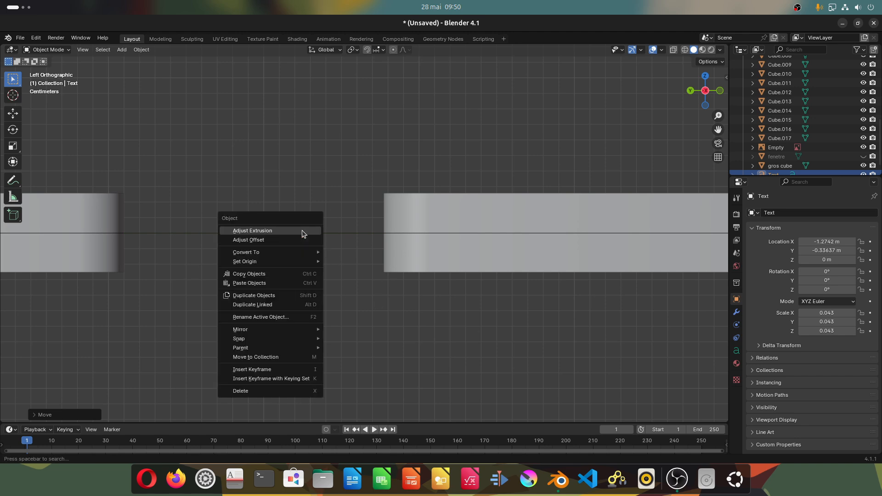
pyautogui.click(271, 231)
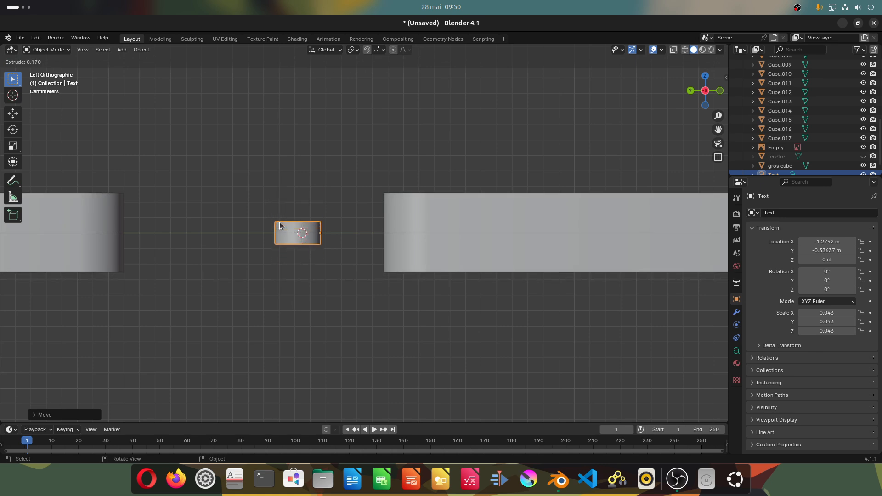
pyautogui.click(278, 222)
# - Examine the model from the side and top, and select the first small block in the header row
pyautogui.scroll(-6, 323, 237)
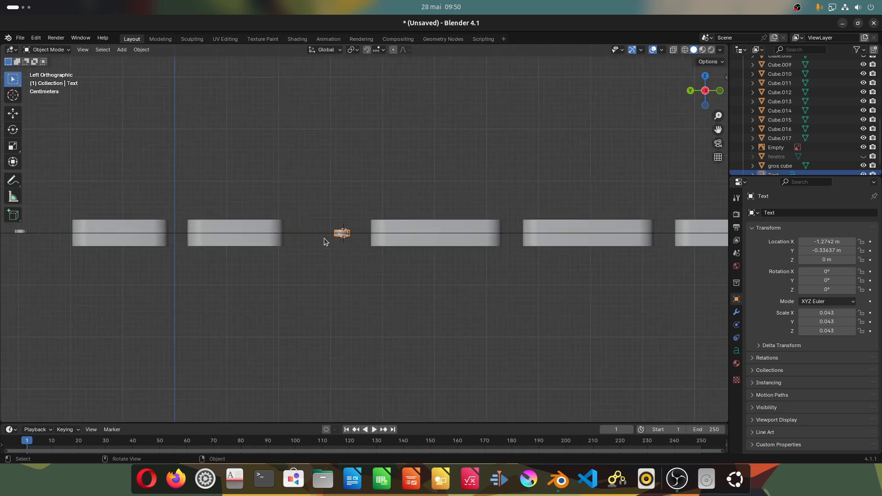
pyautogui.scroll(4, 323, 238)
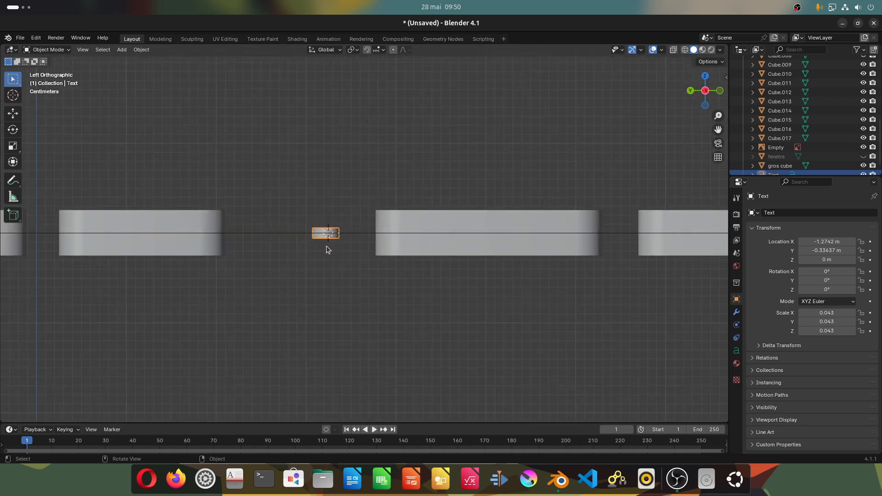
pyautogui.press('KP_7')
pyautogui.click(335, 282)
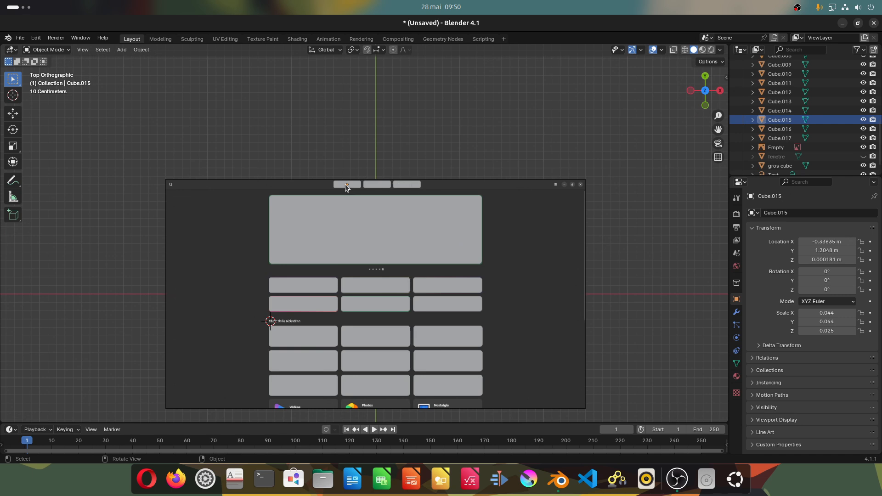
pyautogui.scroll(5, 324, 134)
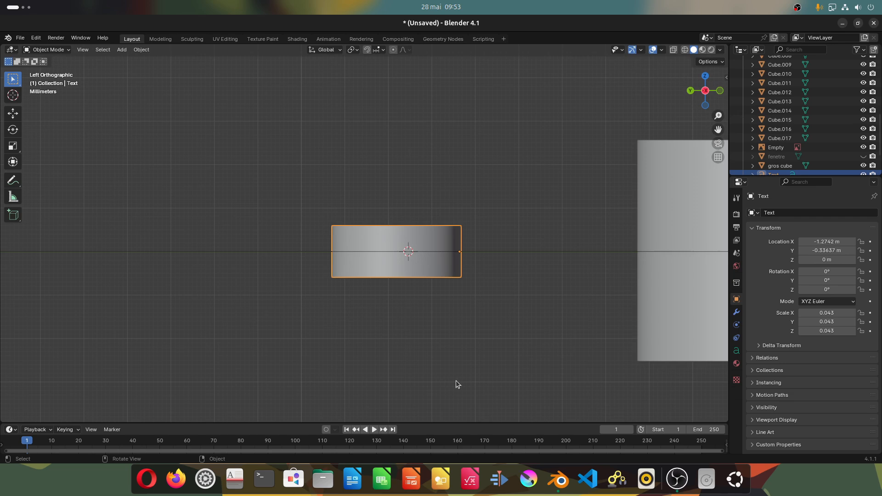
# - Raise the heading text along Z to about 0.023 m, near the top of the neighbouring blocks
pyautogui.press('g')
pyautogui.press('z')
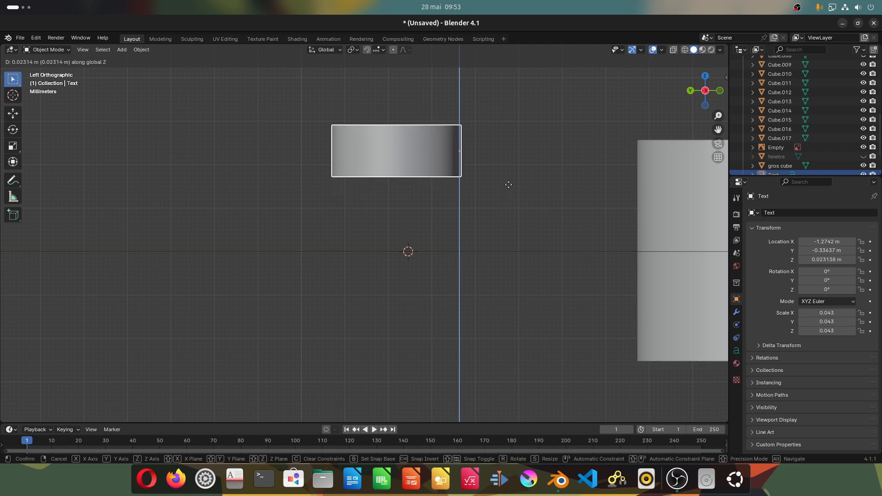
pyautogui.click(508, 185)
# - Select the row of small dot cylinders and raise them along Z to the top of the neighbouring blocks
pyautogui.scroll(-7, 566, 197)
pyautogui.scroll(-5, 406, 214)
pyautogui.scroll(3, 406, 214)
pyautogui.moveTo(325, 223); pyautogui.dragTo(422, 256)
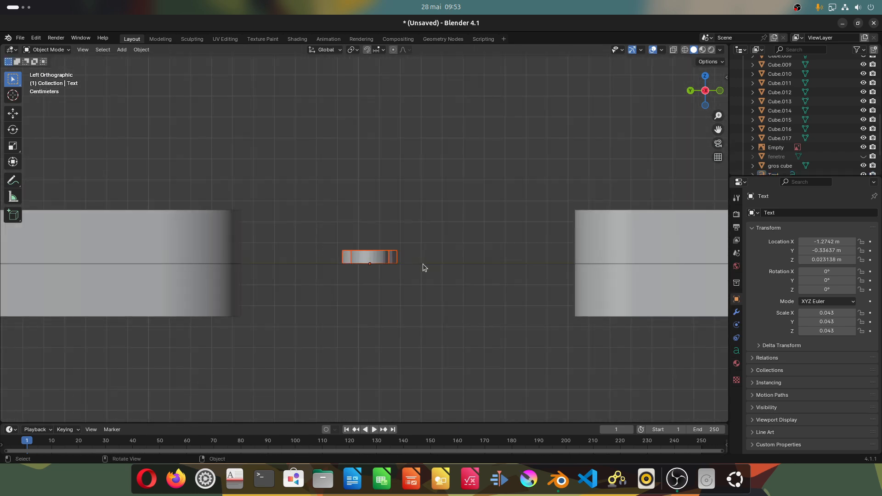
pyautogui.press('g')
pyautogui.press('z')
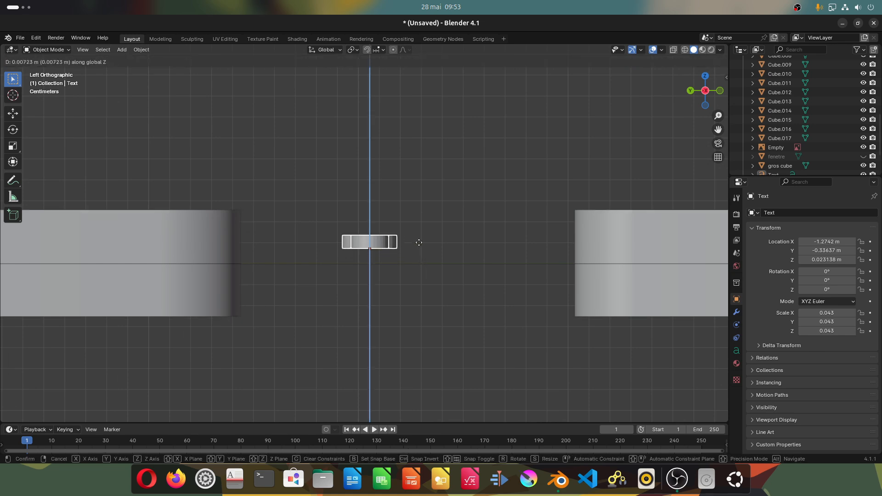
pyautogui.click(410, 211)
# - Select all blocks, dots and texts, unhide the fenetre plate, and raise the selection about 0.015 m along Z to sit on it
pyautogui.scroll(-12, 411, 211)
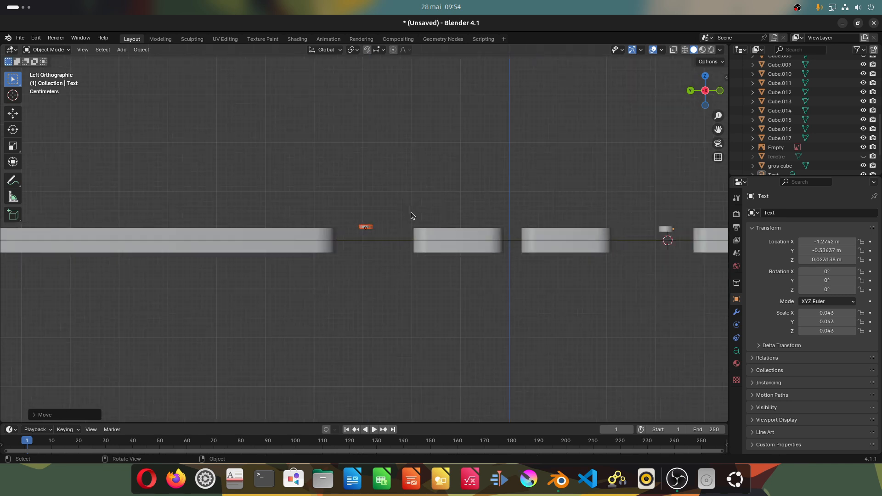
pyautogui.scroll(3, 409, 214)
pyautogui.moveTo(77, 185); pyautogui.dragTo(721, 239)
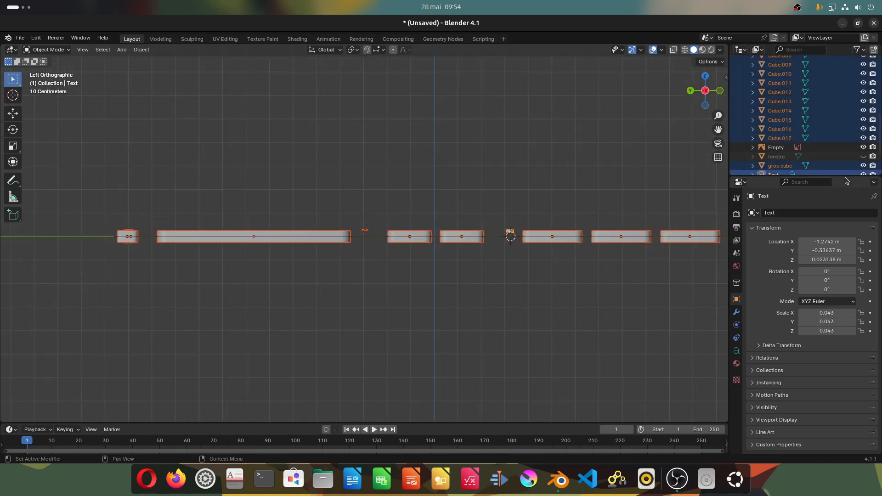
pyautogui.click(863, 156)
pyautogui.moveTo(560, 146); pyautogui.dragTo(541, 141, button='middle')
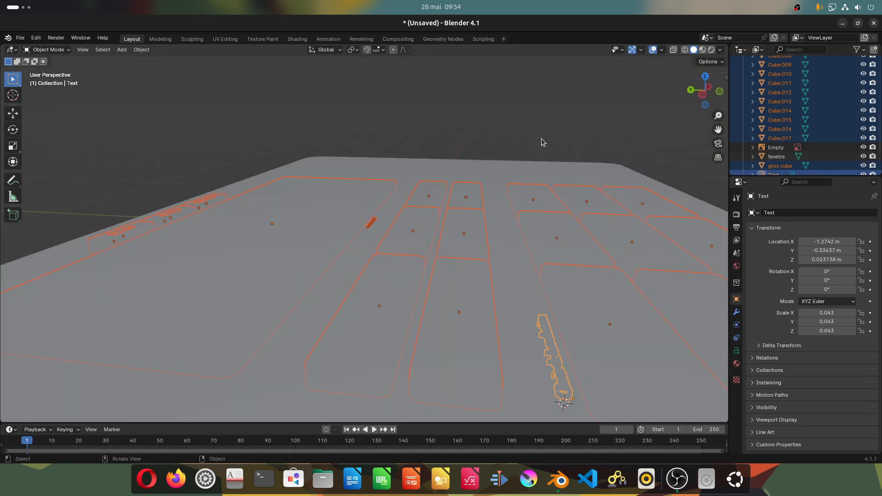
pyautogui.click(704, 96)
pyautogui.scroll(4, 363, 169)
pyautogui.press('g')
pyautogui.press('z')
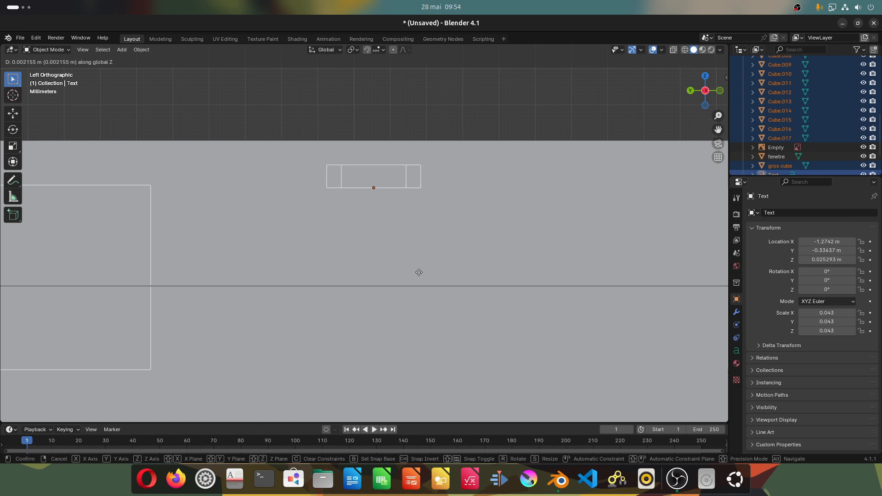
pyautogui.click(420, 235)
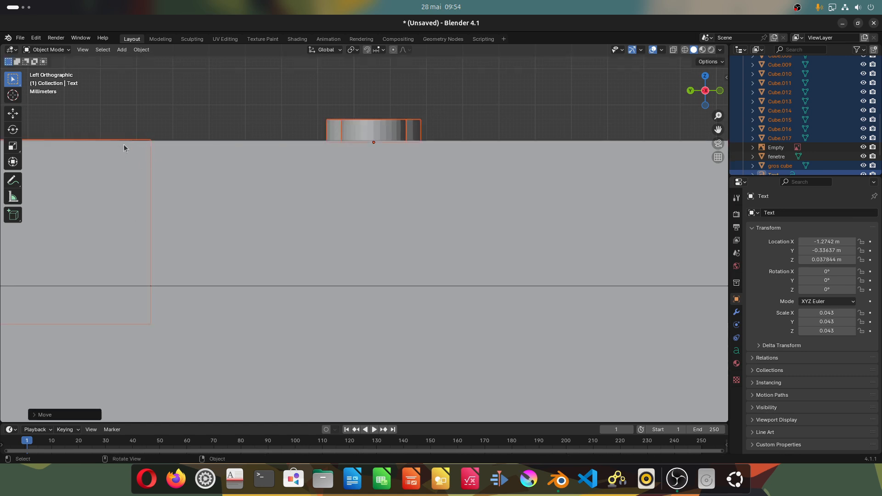
# - Hide the large gros cube block and the fenetre plate to expose the reference image in top view
pyautogui.scroll(-2, 386, 178)
pyautogui.moveTo(386, 178); pyautogui.dragTo(429, 173, button='middle')
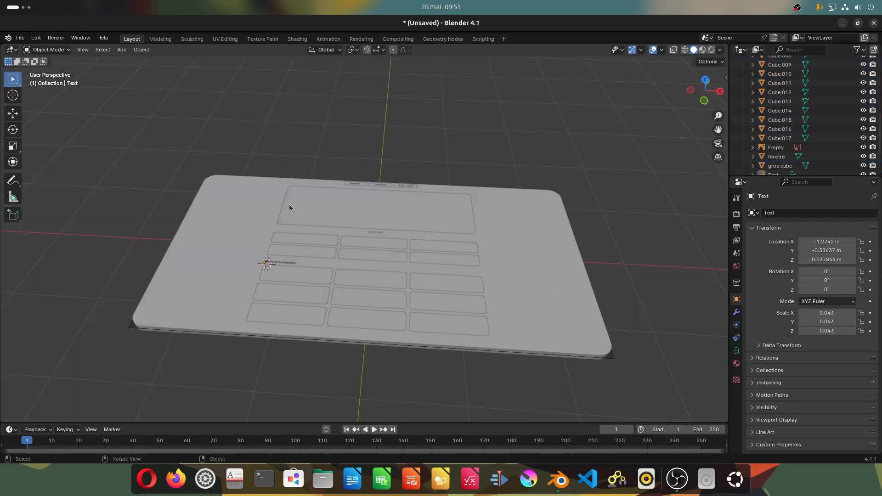
pyautogui.click(703, 78)
pyautogui.scroll(4, 454, 209)
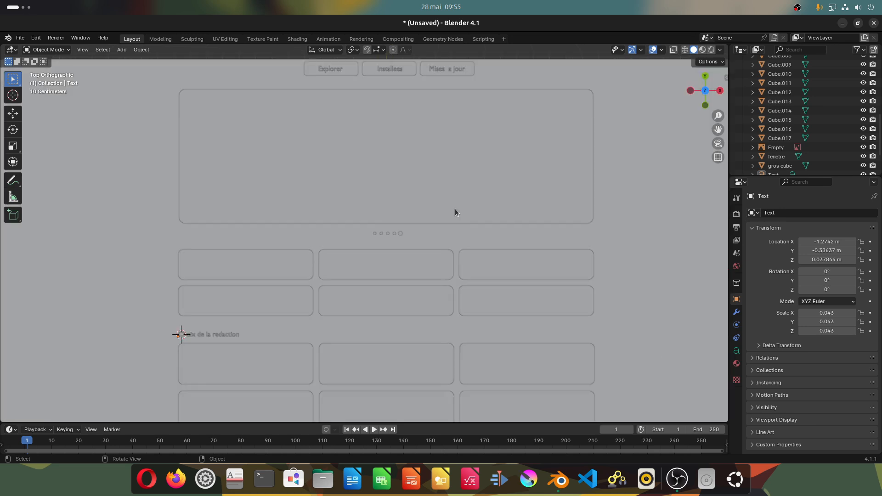
pyautogui.click(455, 210)
pyautogui.press('h')
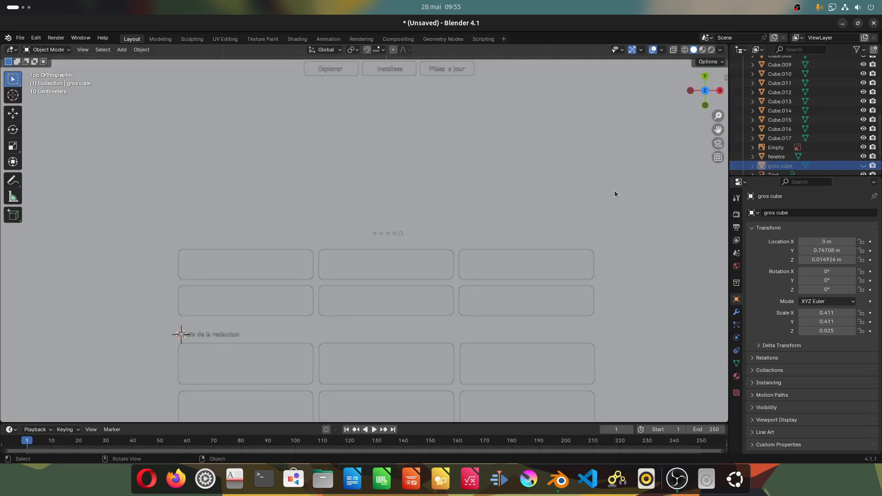
pyautogui.click(776, 156)
pyautogui.press('h')
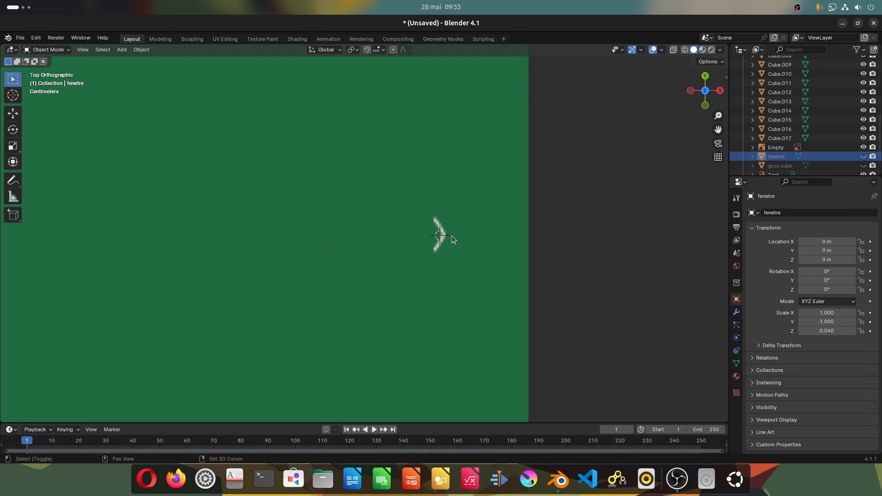
# - Add a plane over the arrow in the green banner, scale it to about 0.069 and start editing its mesh
pyautogui.hotkey('shift', 'a')
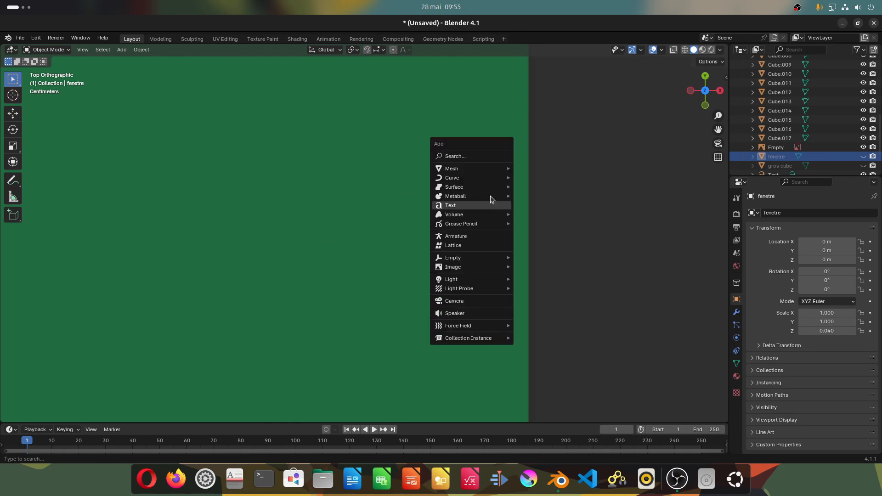
pyautogui.moveTo(494, 168)
pyautogui.click(533, 168)
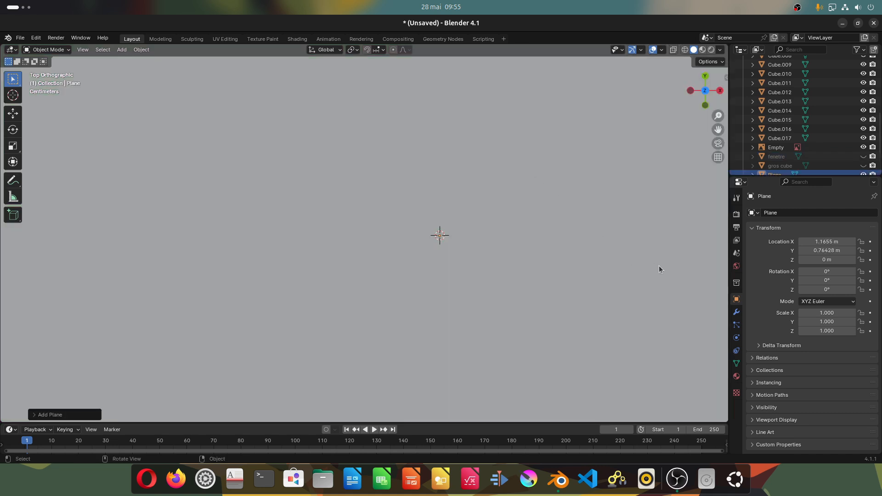
pyautogui.press('s')
pyautogui.click(517, 235)
pyautogui.press('Tab')
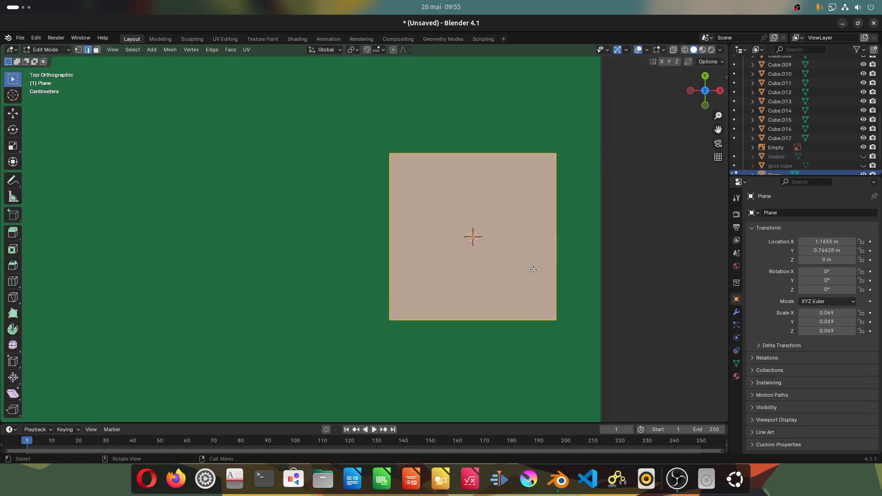
# - Subdivide the plane and delete all its vertices except the centre one
pyautogui.rightClick(495, 179)
pyautogui.click(471, 181)
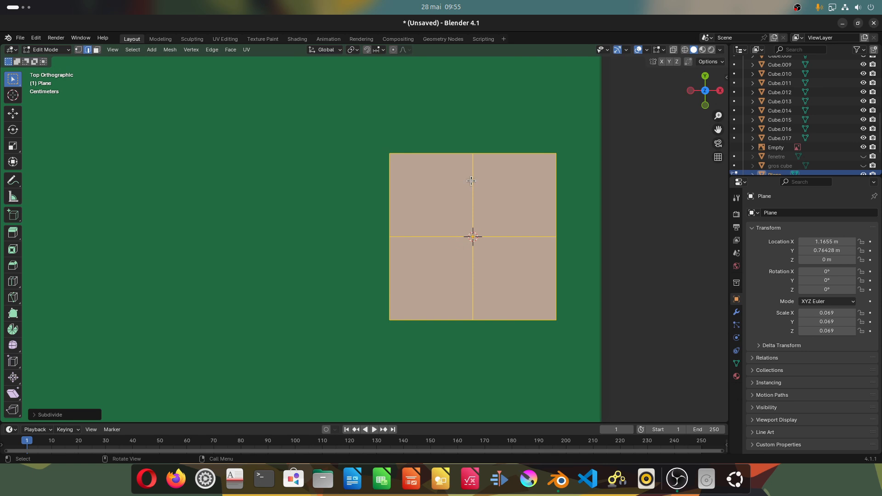
pyautogui.press('1')
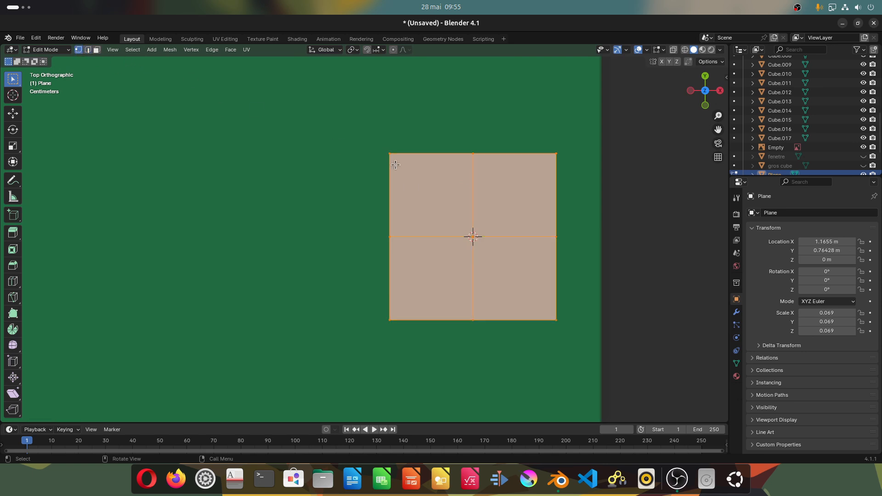
pyautogui.click(473, 237)
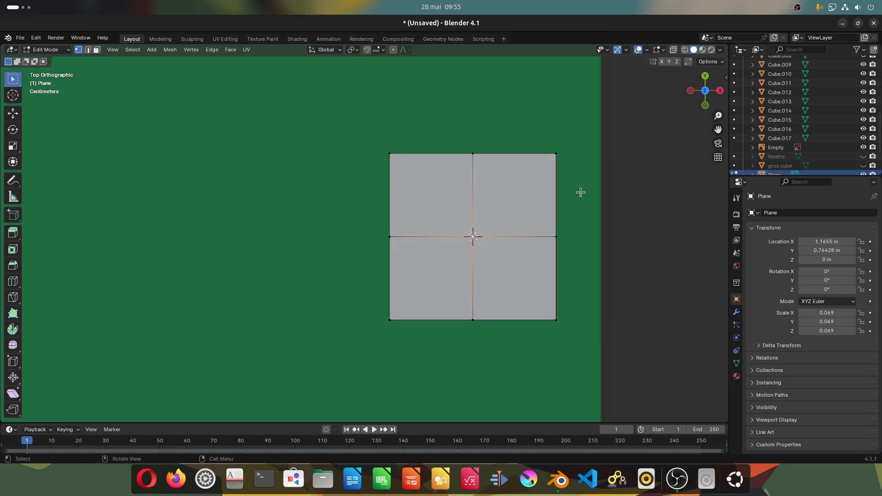
pyautogui.press('a')
pyautogui.press('x')
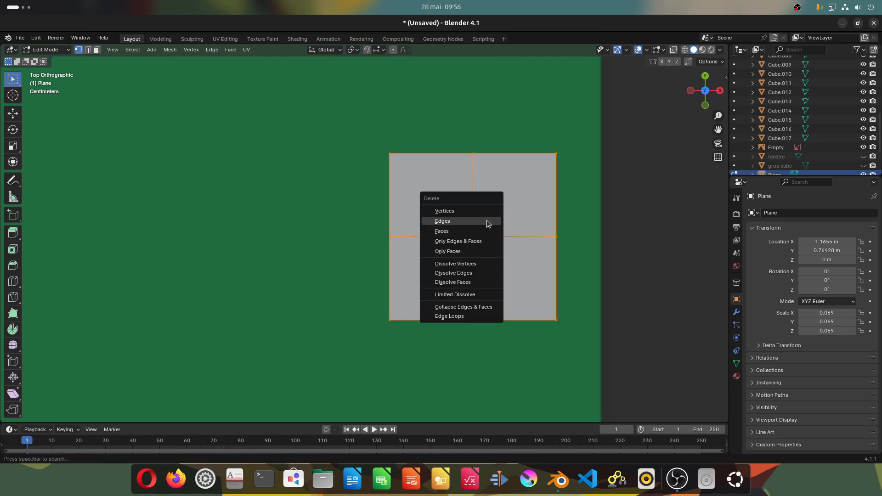
pyautogui.click(473, 216)
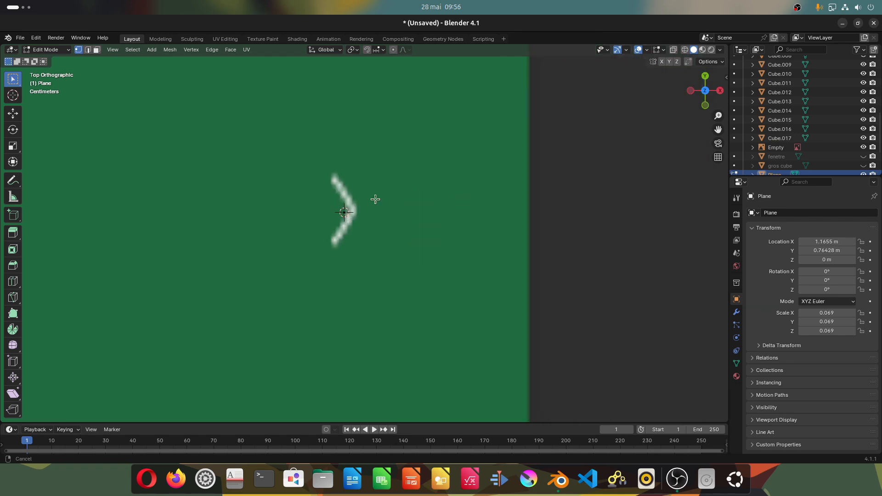
# - Move the plane's remaining vertex to the arrow's upper end and extrude vertices around the chevron, closing the outline at the first vertex
pyautogui.keyDown('shift'); pyautogui.moveTo(285, 177); pyautogui.dragTo(441, 241, button='middle'); pyautogui.keyUp('shift')
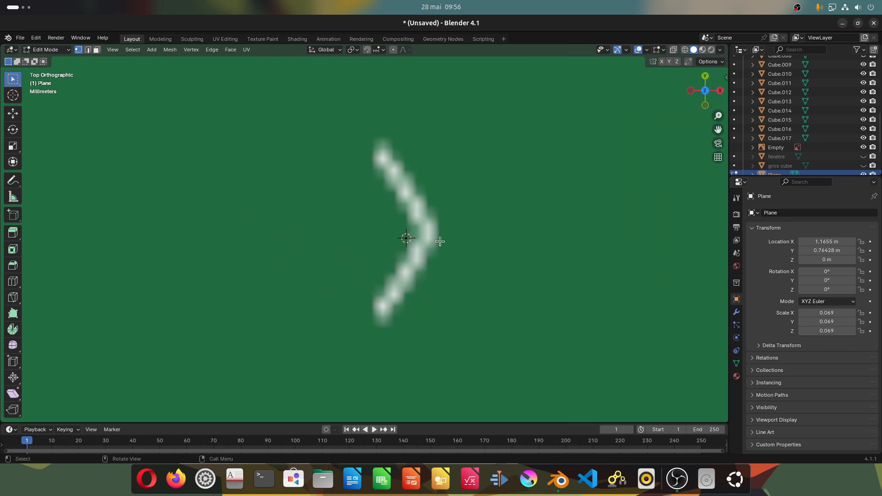
pyautogui.press('a')
pyautogui.press('g')
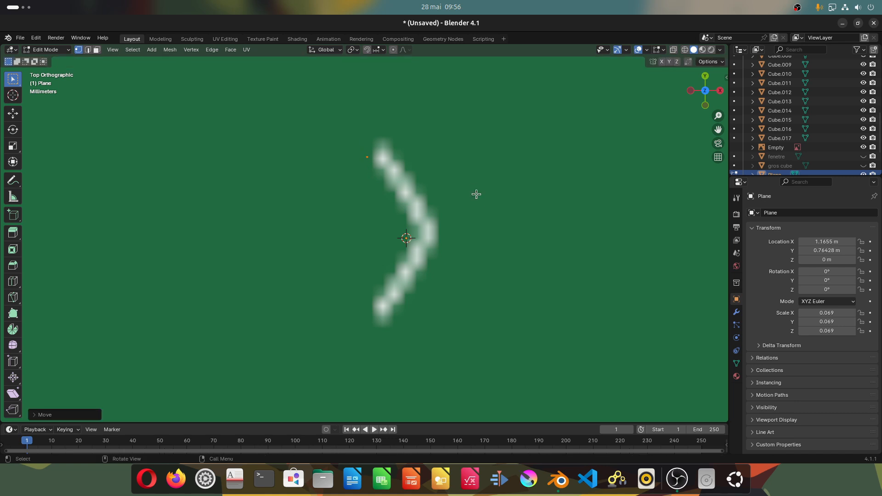
pyautogui.press('e')
pyautogui.click(490, 177)
pyautogui.keyDown('shift'); pyautogui.click(367, 158); pyautogui.keyUp('shift')
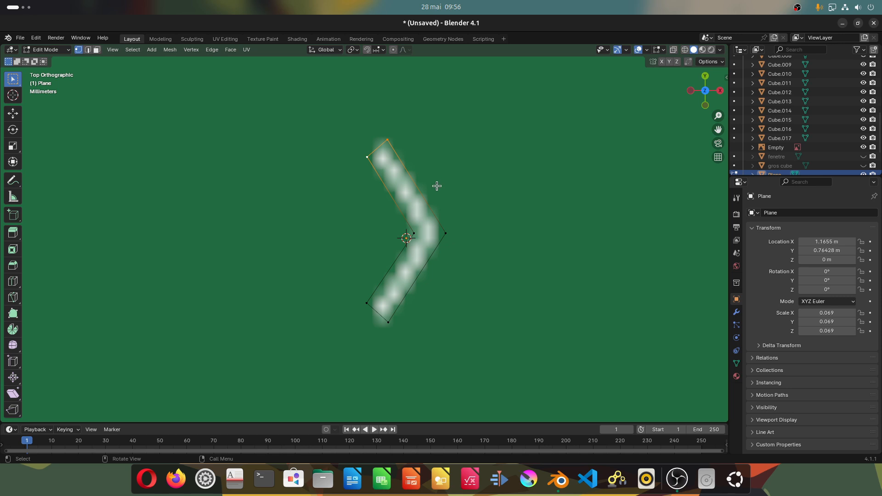
pyautogui.scroll(-2, 437, 185)
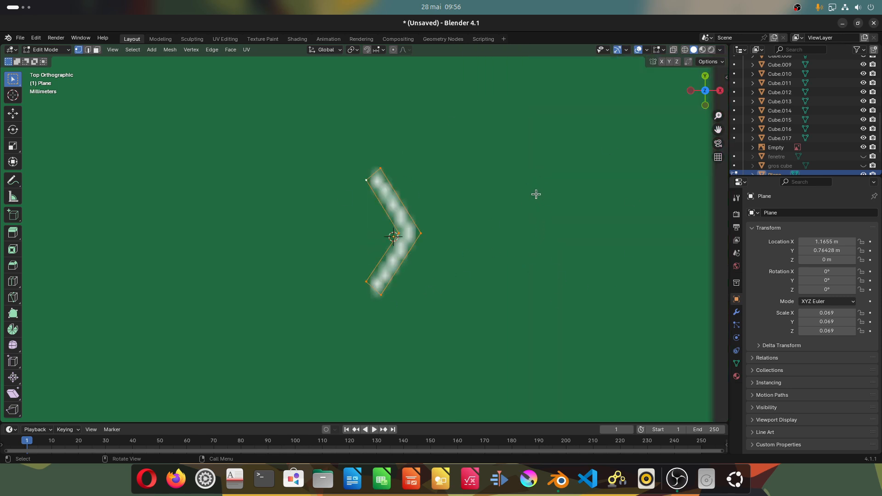
# - Fill the chevron outline with a face, extrude it upward into a thin solid in side view, and finish editing the mesh
pyautogui.press('a')
pyautogui.moveTo(535, 193); pyautogui.dragTo(541, 151, button='middle')
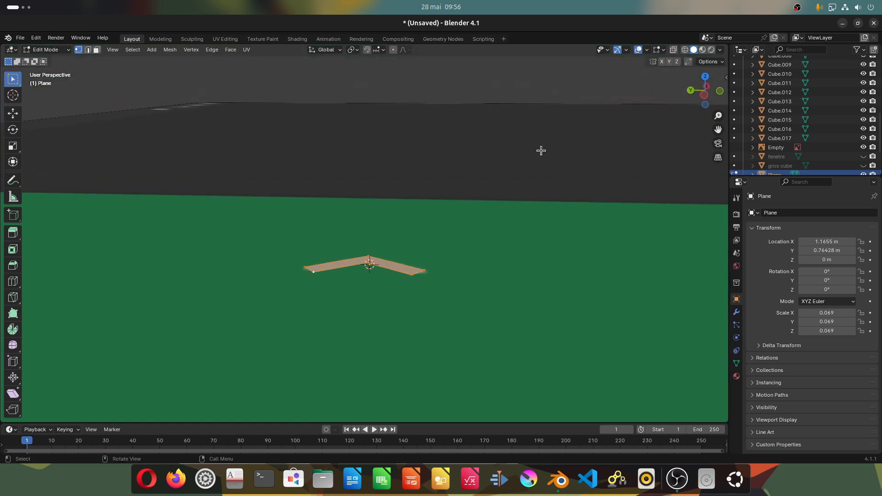
pyautogui.click(704, 95)
pyautogui.press('e')
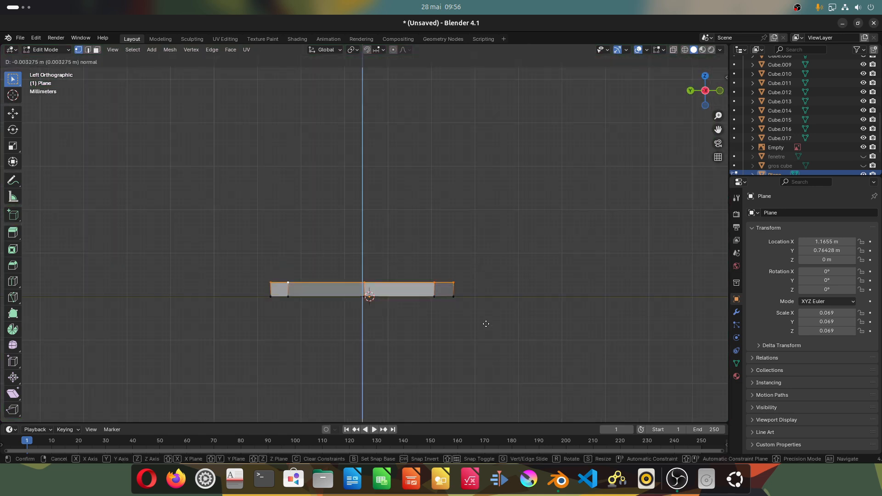
pyautogui.click(488, 305)
pyautogui.moveTo(488, 305); pyautogui.dragTo(377, 290, button='middle')
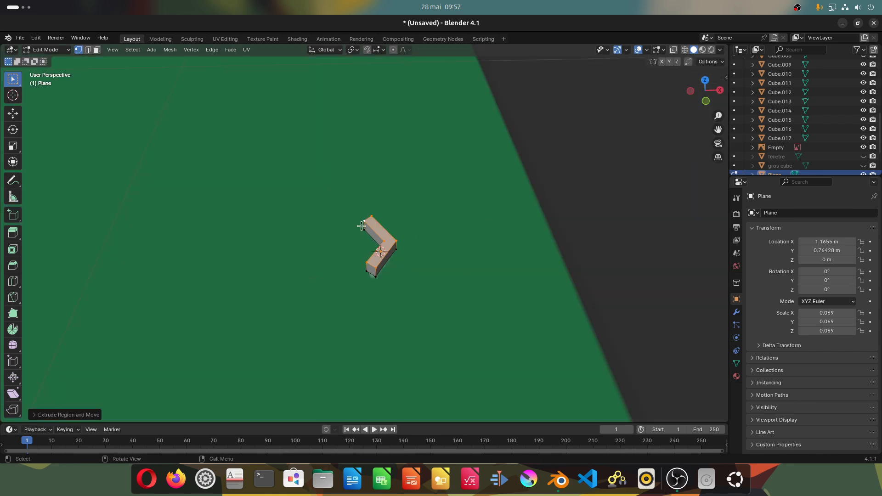
pyautogui.scroll(-3, 434, 239)
pyautogui.moveTo(434, 237); pyautogui.dragTo(427, 258, button='middle')
pyautogui.scroll(3, 426, 257)
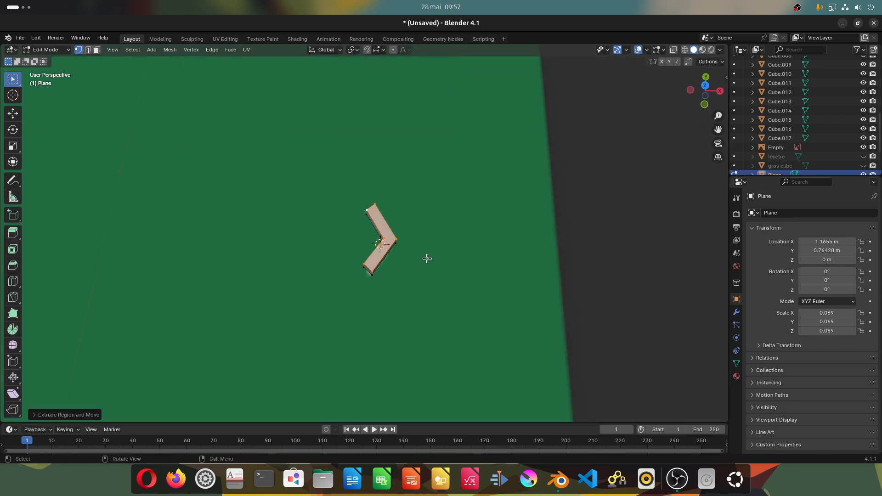
pyautogui.scroll(-5, 427, 256)
pyautogui.scroll(-4, 410, 226)
pyautogui.scroll(-5, 186, 217)
pyautogui.scroll(2, 394, 216)
pyautogui.press('Tab')
# - Duplicate the arrow about 2.33 m along negative X onto the banner's opposite arrow and rotate the copy 180° in top view
pyautogui.click(704, 86)
pyautogui.keyDown('shift'); pyautogui.moveTo(386, 233); pyautogui.dragTo(513, 239, button='middle'); pyautogui.keyUp('shift')
pyautogui.scroll(3, 512, 239)
pyautogui.scroll(-1, 649, 236)
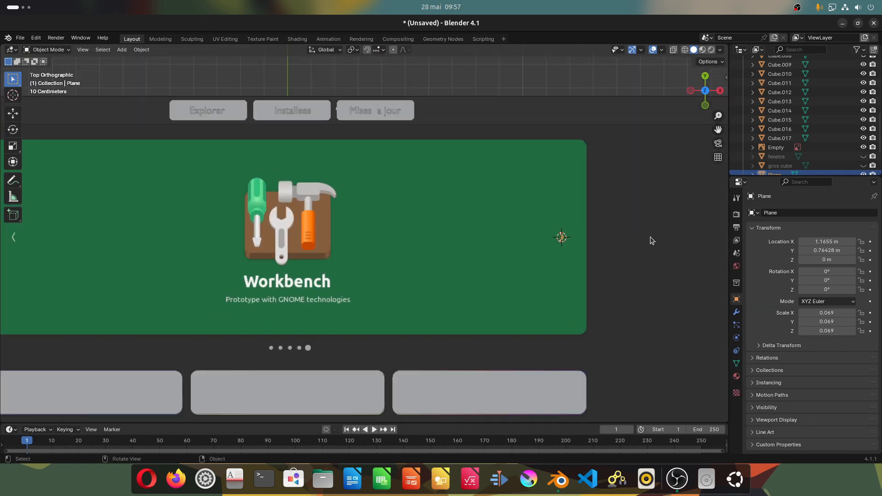
pyautogui.hotkey('shift', 'd')
pyautogui.press('x')
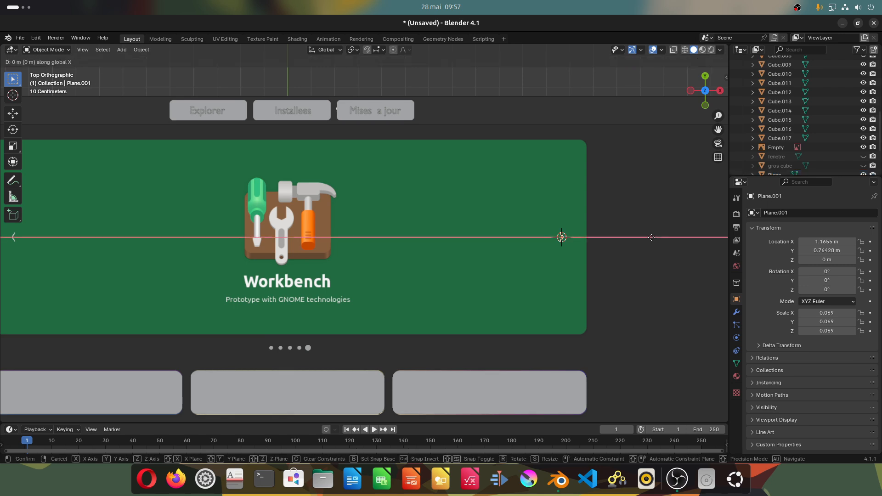
pyautogui.click(102, 253)
pyautogui.write('r')
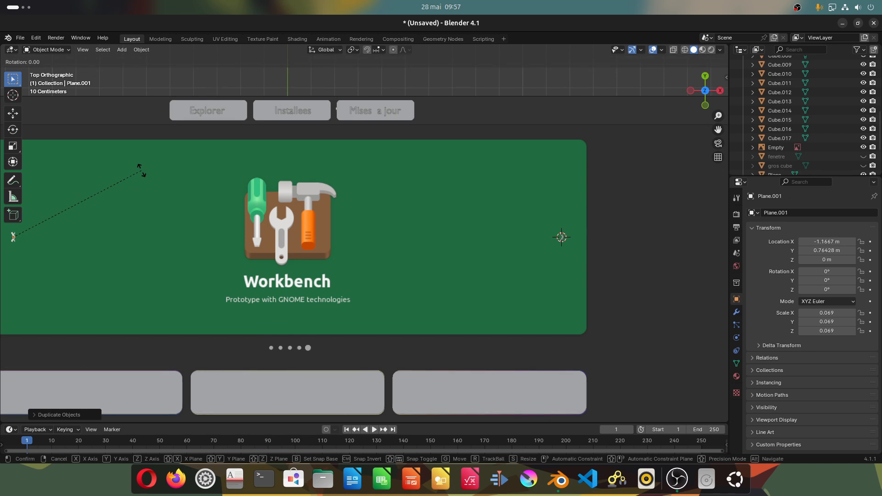
pyautogui.write('180')
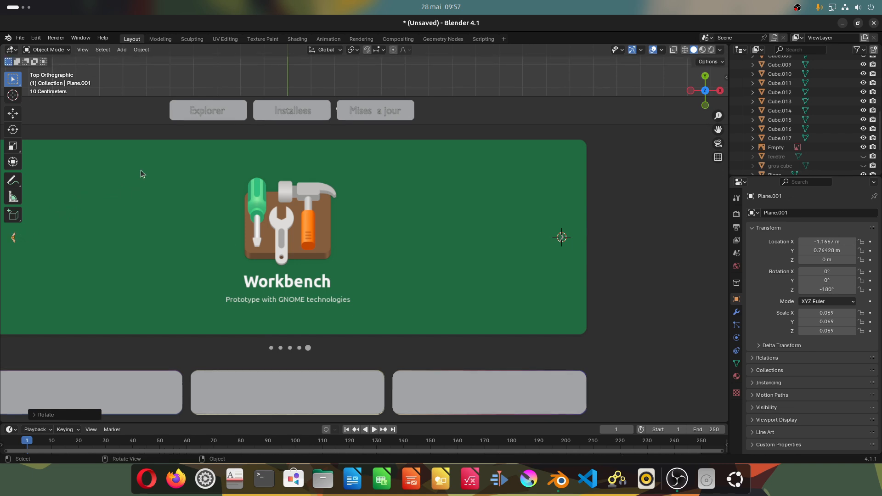
pyautogui.press('Return')
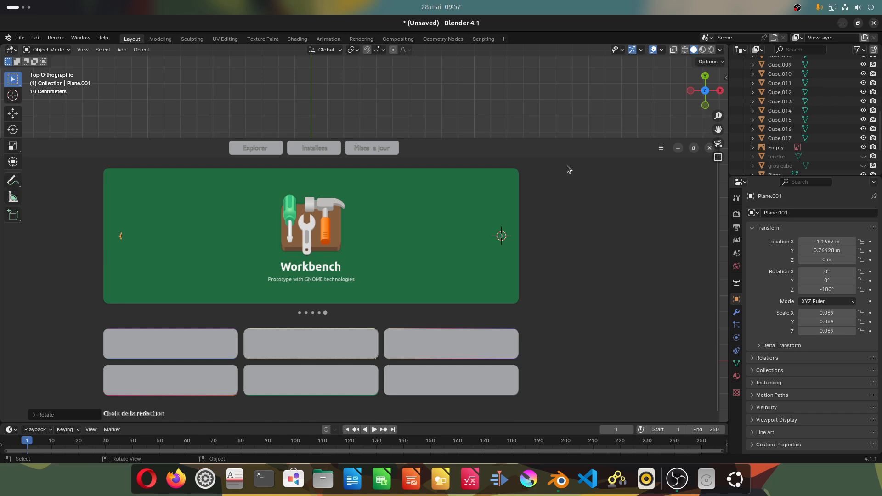
# - Select both arrows, raise them about 0.063 m along Z in side view, and unhide the gros cube block
pyautogui.keyDown('shift'); pyautogui.click(501, 237); pyautogui.keyUp('shift')
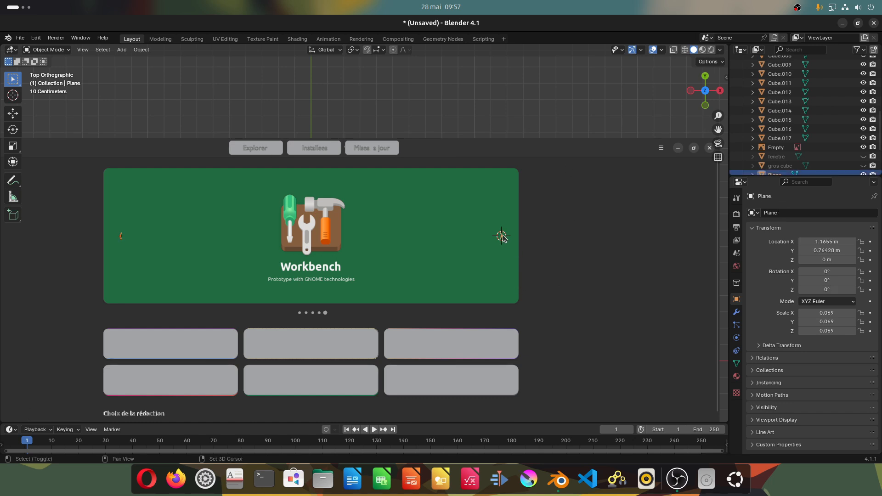
pyautogui.click(690, 91)
pyautogui.press('KP_Decimal')
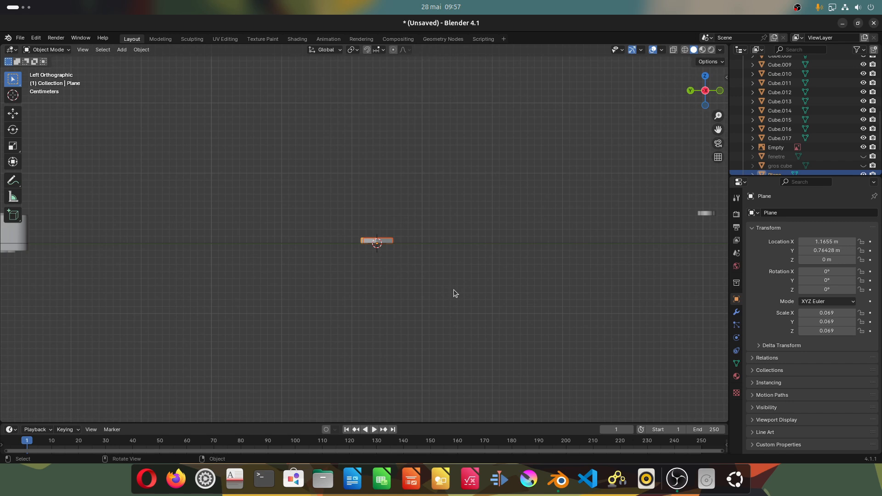
pyautogui.press('g')
pyautogui.press('z')
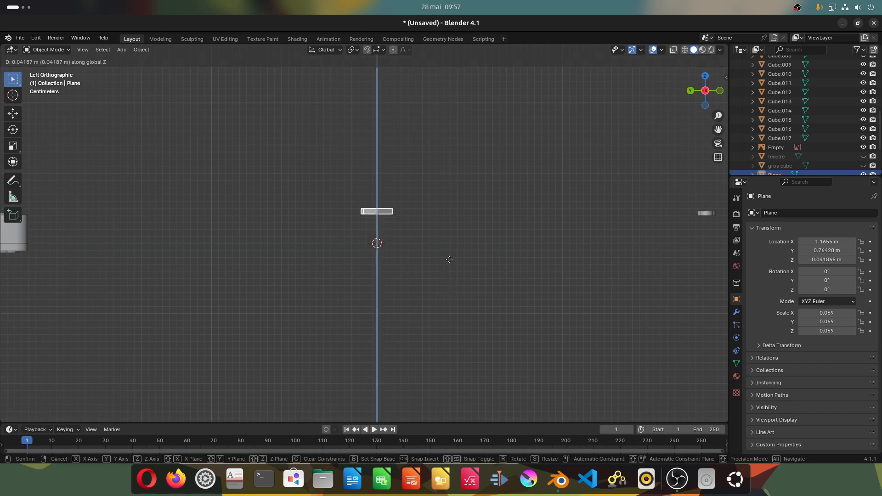
pyautogui.click(559, 239)
pyautogui.click(863, 165)
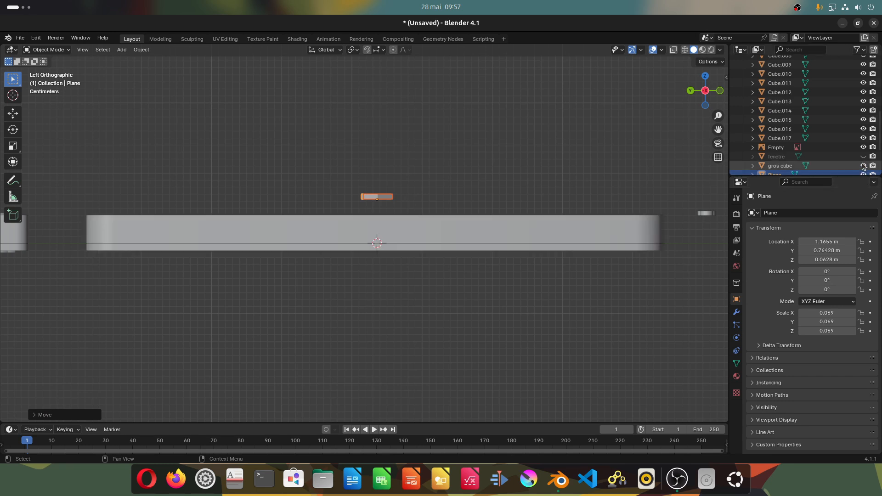
# - Lower both arrows along Z to about 0.0328 m so their tops sit just above the gros cube block's upper surface
pyautogui.scroll(6, 421, 216)
pyautogui.press('g')
pyautogui.press('z')
pyautogui.click(506, 159)
pyautogui.keyDown('shift'); pyautogui.moveTo(514, 146); pyautogui.dragTo(415, 181, button='middle'); pyautogui.keyUp('shift')
pyautogui.scroll(9, 450, 206)
pyautogui.scroll(3, 415, 181)
pyautogui.press('g')
pyautogui.press('z')
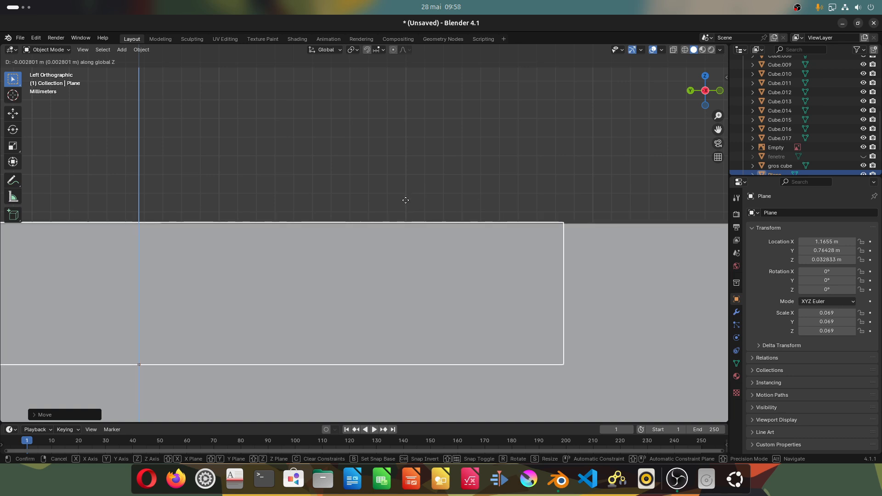
pyautogui.click(406, 201)
pyautogui.moveTo(413, 201); pyautogui.dragTo(482, 188, button='middle')
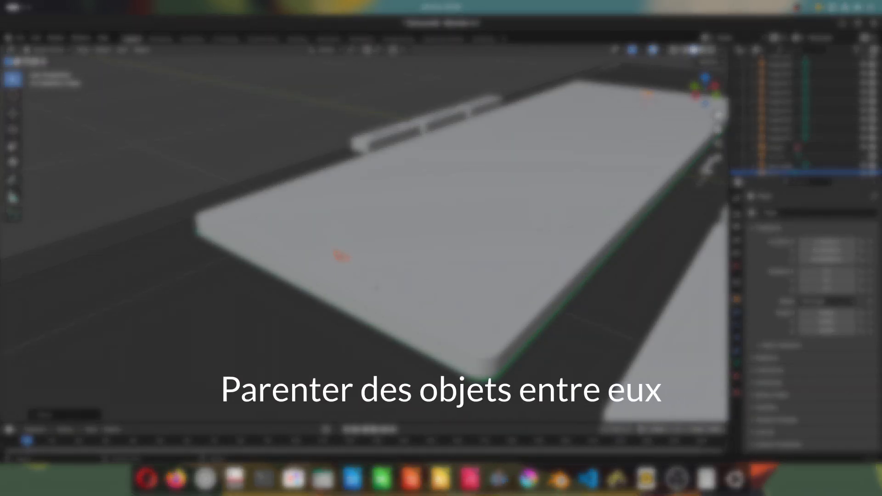
# - Parent both arrows to the gros cube block using the Object option, and try moving the block to test the link
pyautogui.press('g')
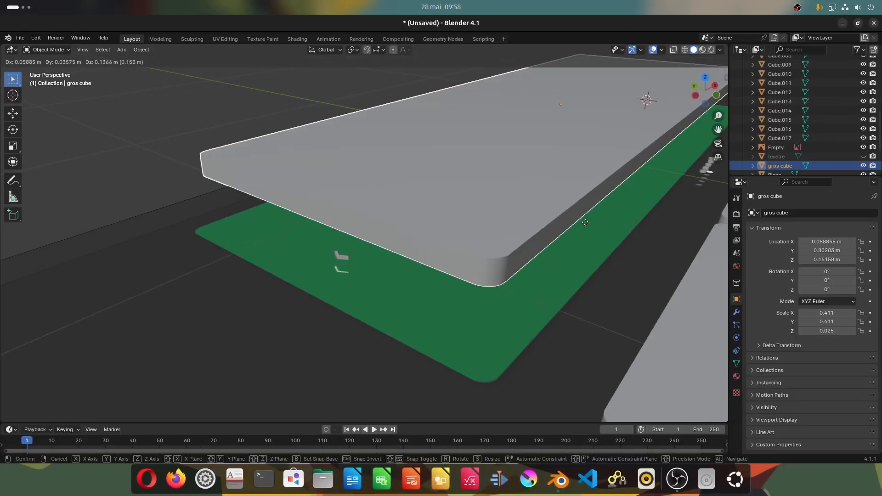
pyautogui.rightClick(573, 210)
pyautogui.scroll(2, 324, 263)
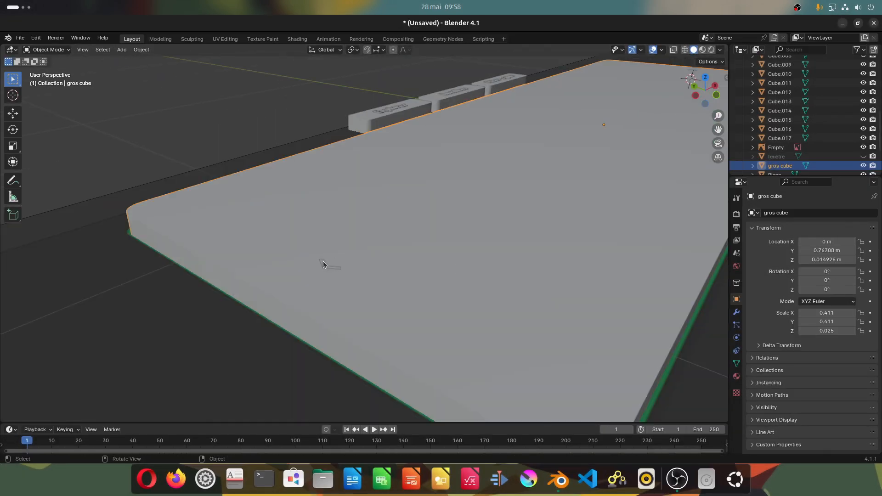
pyautogui.click(323, 264)
pyautogui.keyDown('shift'); pyautogui.click(410, 285); pyautogui.keyUp('shift')
pyautogui.hotkey('ctrl', 'p')
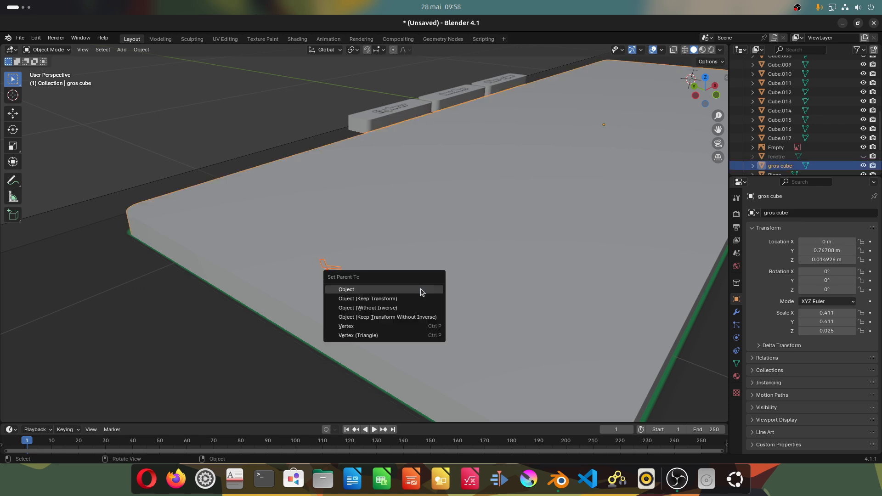
pyautogui.click(421, 288)
pyautogui.press('g')
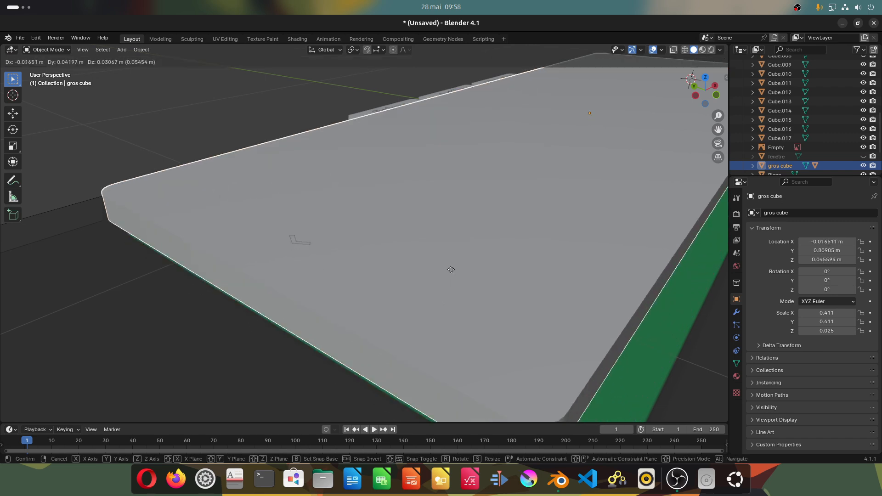
pyautogui.rightClick(465, 275)
# - Unhide the fenetre plate and view the whole window model in perspective
pyautogui.scroll(-7, 466, 275)
pyautogui.moveTo(491, 278); pyautogui.dragTo(504, 244, button='middle')
pyautogui.scroll(10, 504, 243)
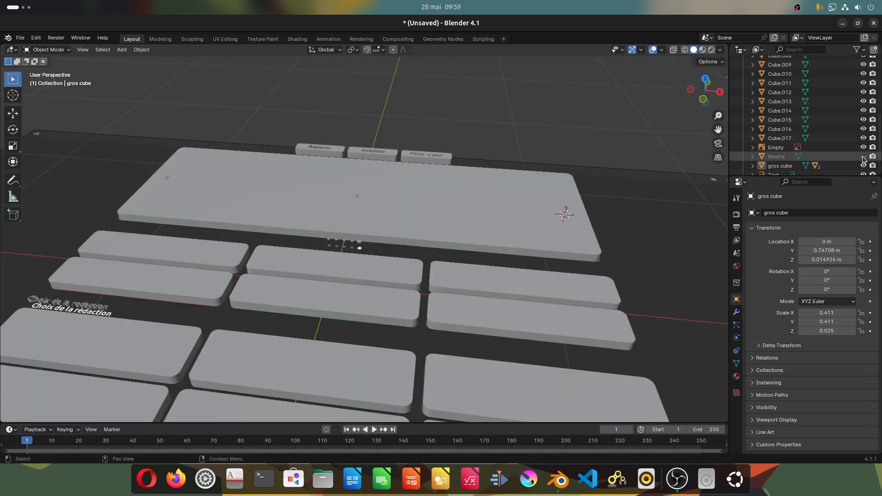
pyautogui.click(863, 156)
pyautogui.moveTo(580, 150); pyautogui.dragTo(590, 160, button='middle')
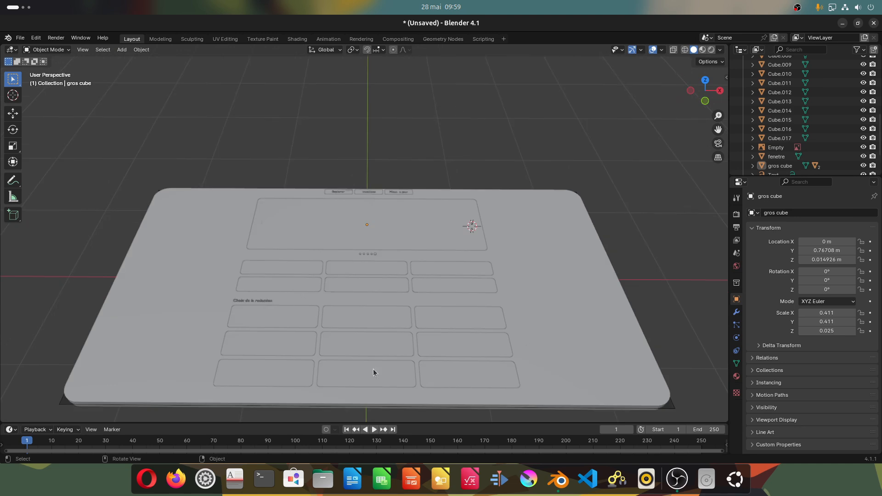